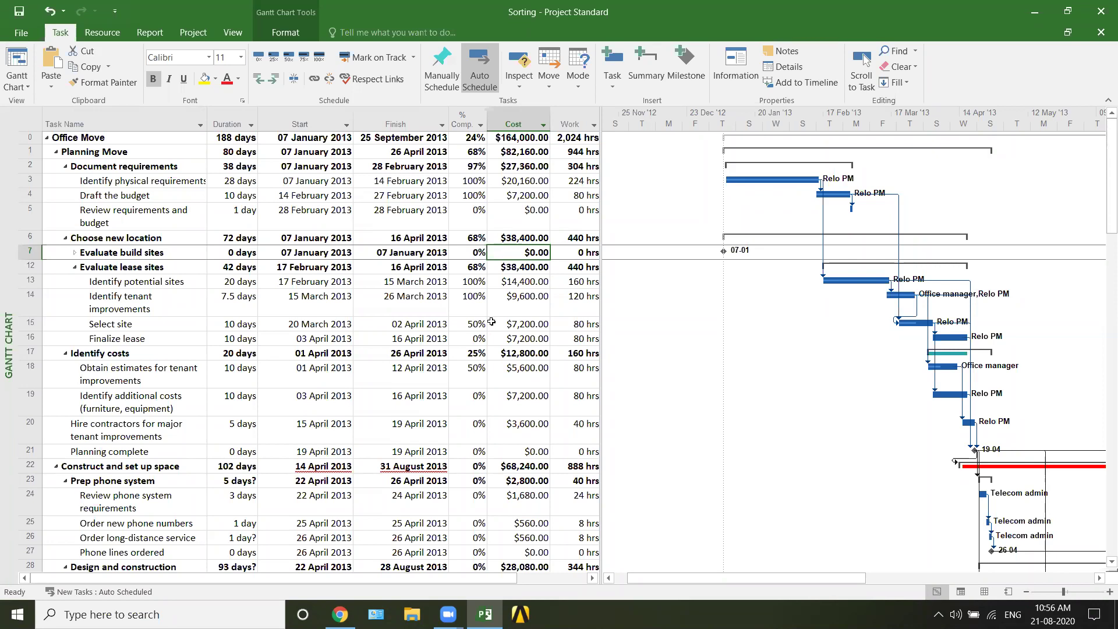
# Hide the project summary task and all summary tasks so only the individual tasks are listed
pyautogui.scroll(-3, 371, 233)
pyautogui.scroll(3, 364, 323)
pyautogui.click(237, 35)
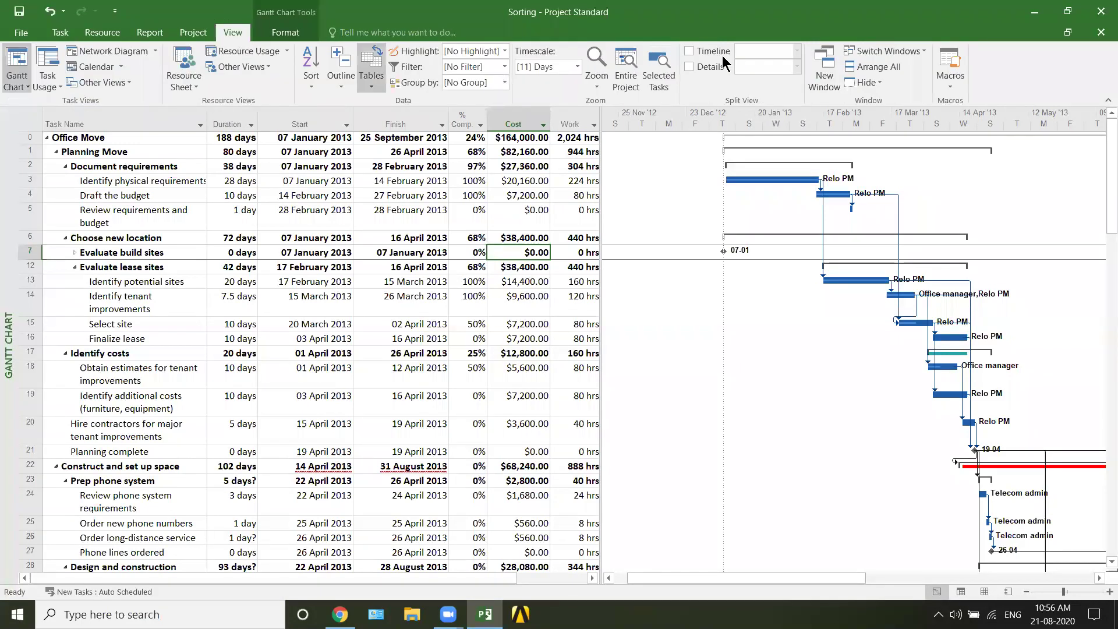
pyautogui.click(285, 32)
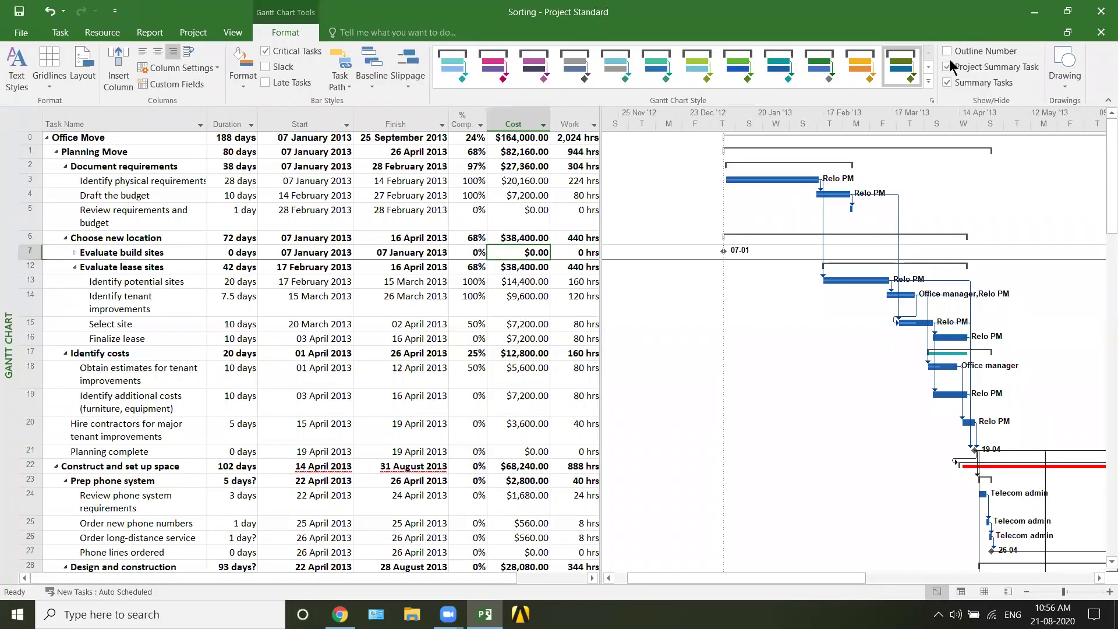
pyautogui.click(980, 69)
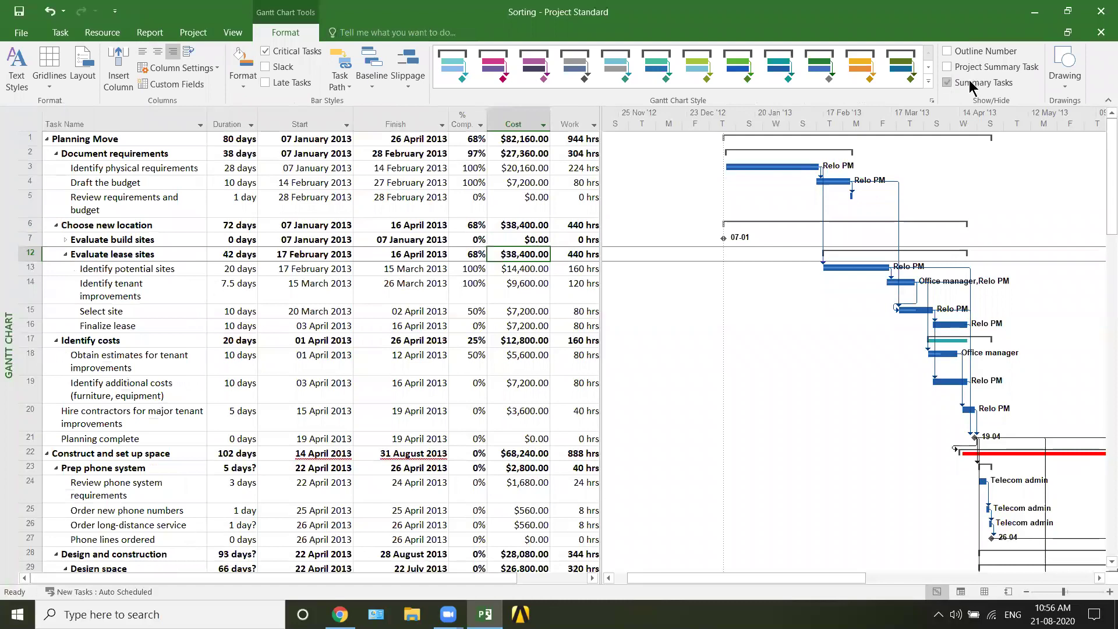
pyautogui.click(968, 82)
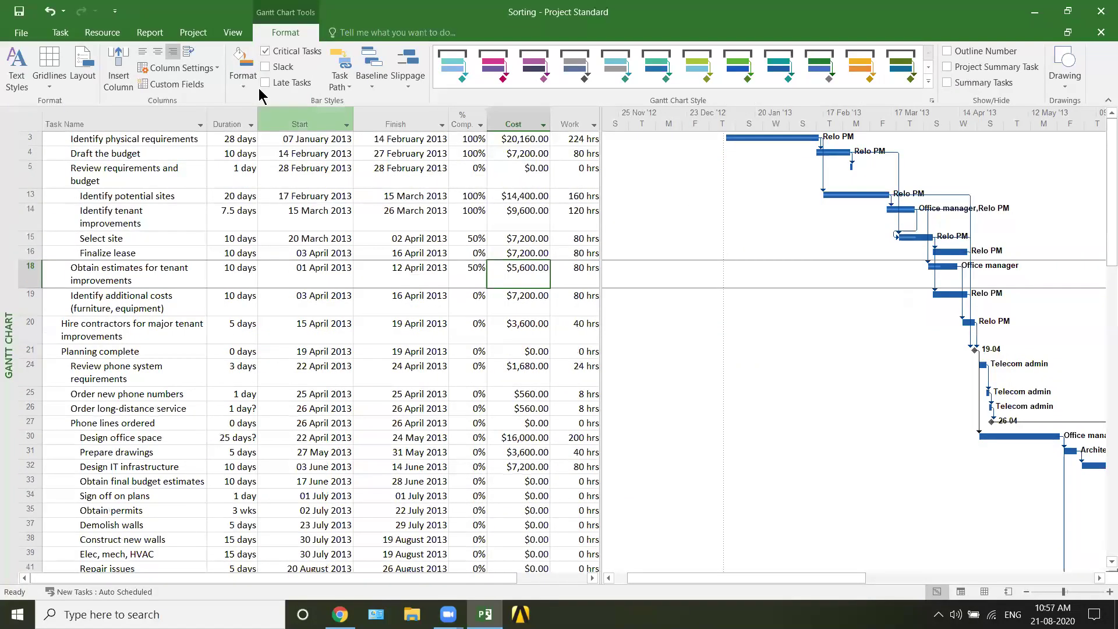
# Sort the task list by start date
pyautogui.click(233, 32)
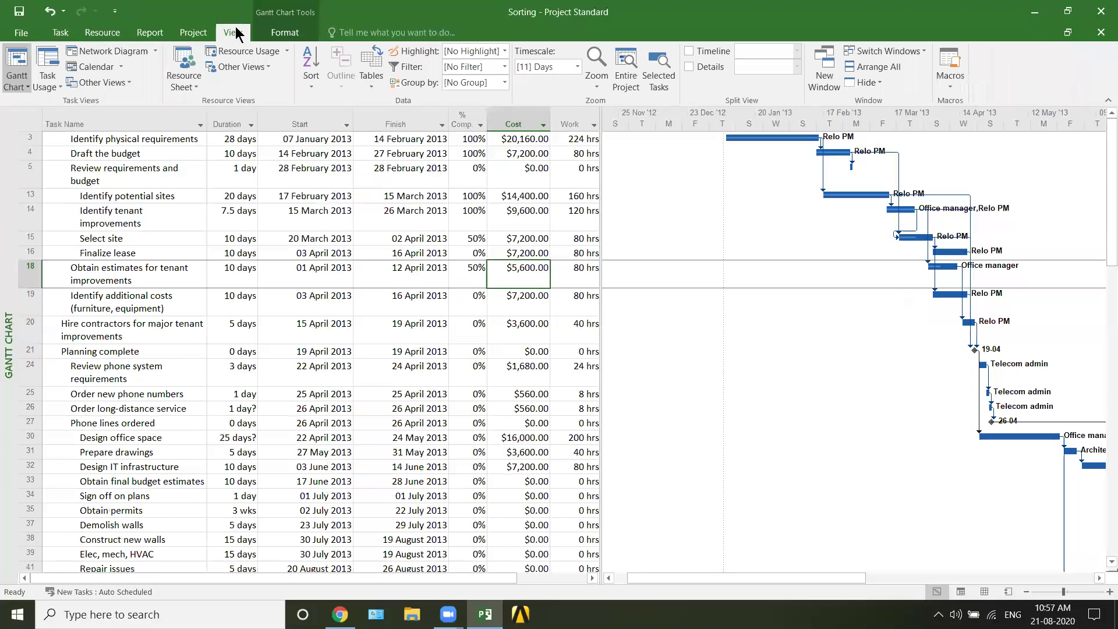
pyautogui.click(315, 86)
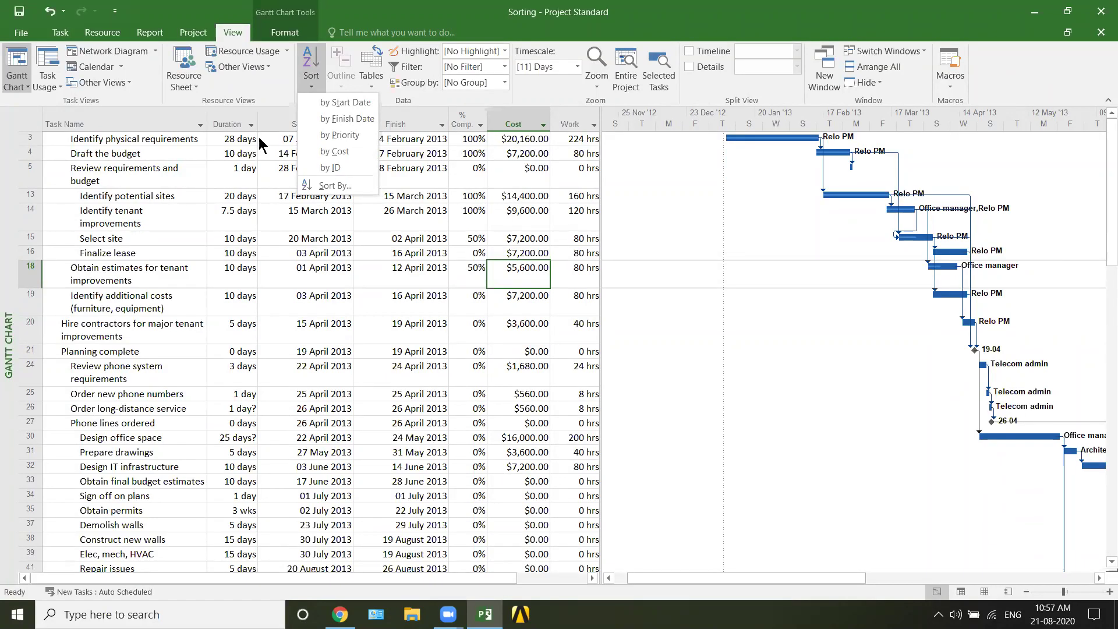
pyautogui.click(329, 104)
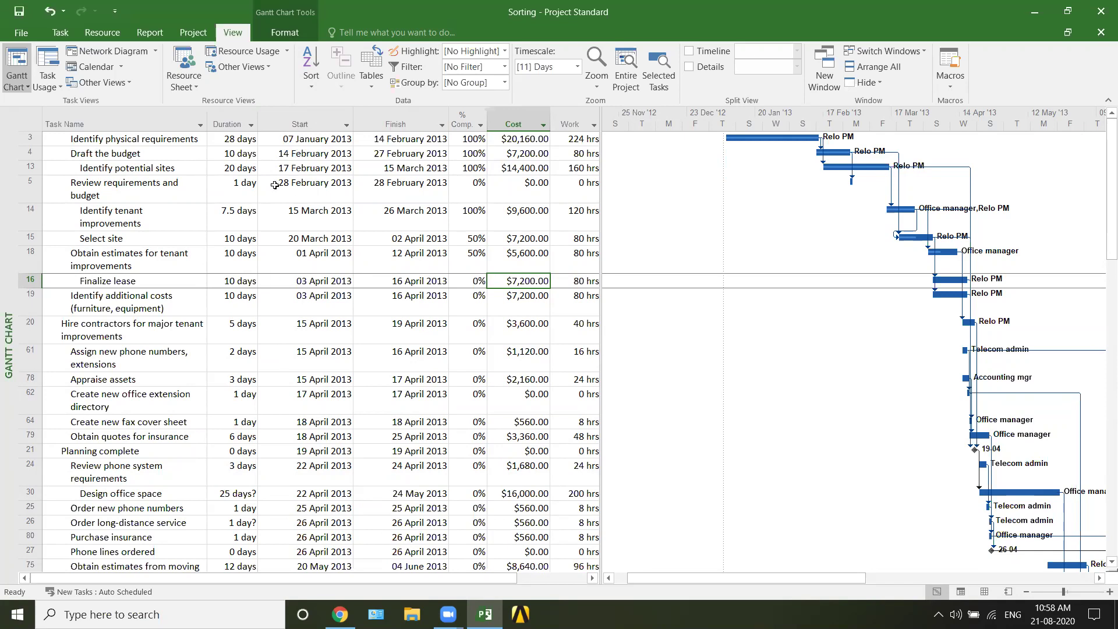
# Sort the tasks by cost and review the order of the Cost column down the list
pyautogui.click(320, 85)
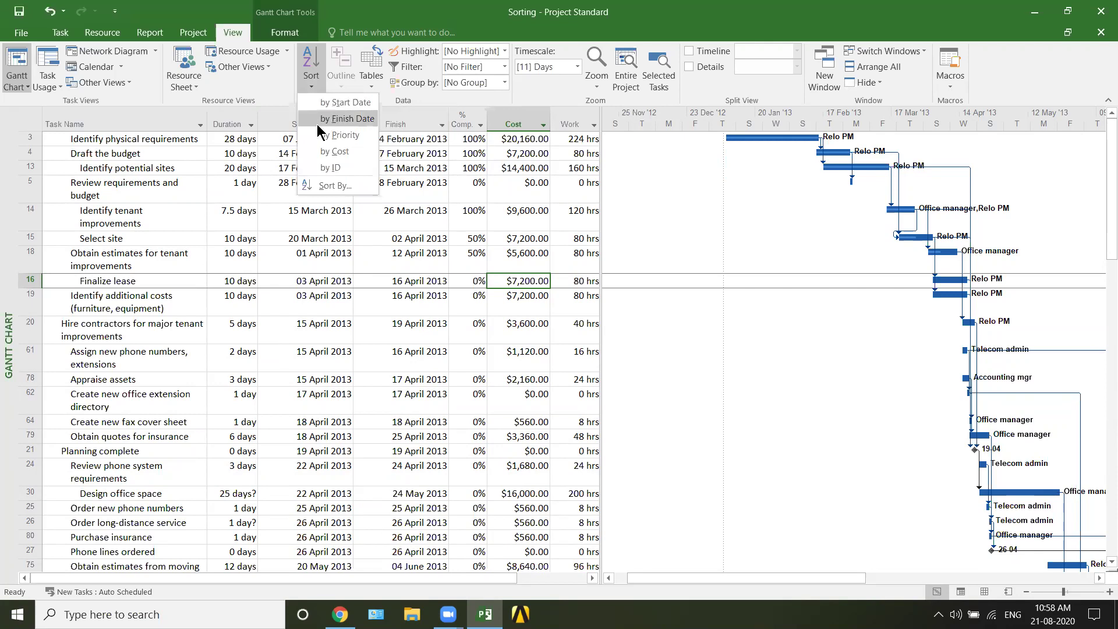
pyautogui.click(339, 152)
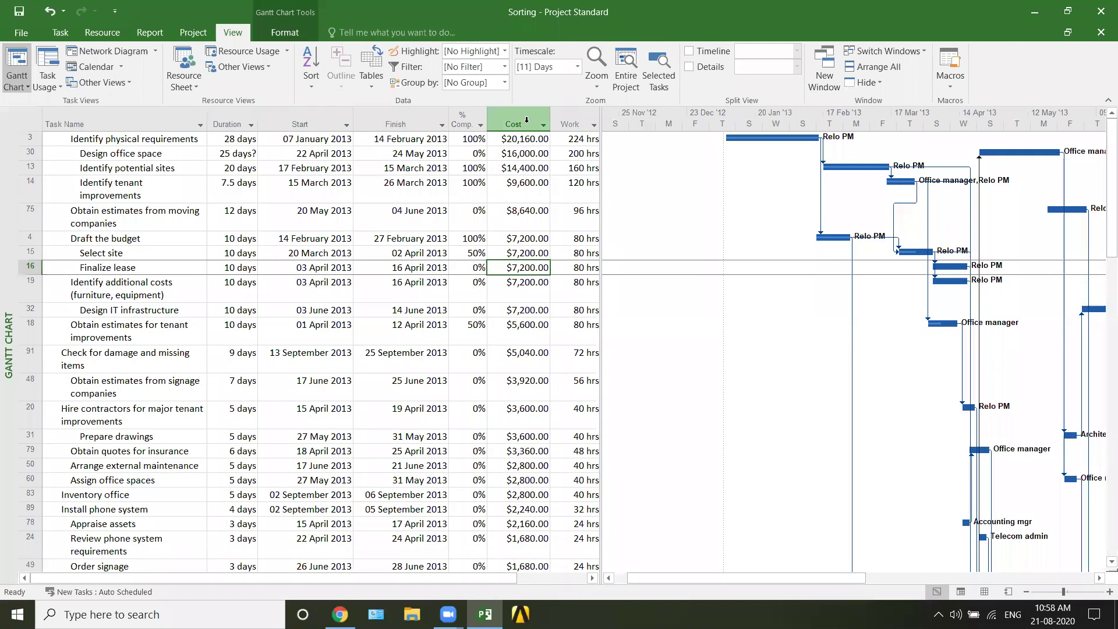
pyautogui.click(527, 120)
pyautogui.click(531, 155)
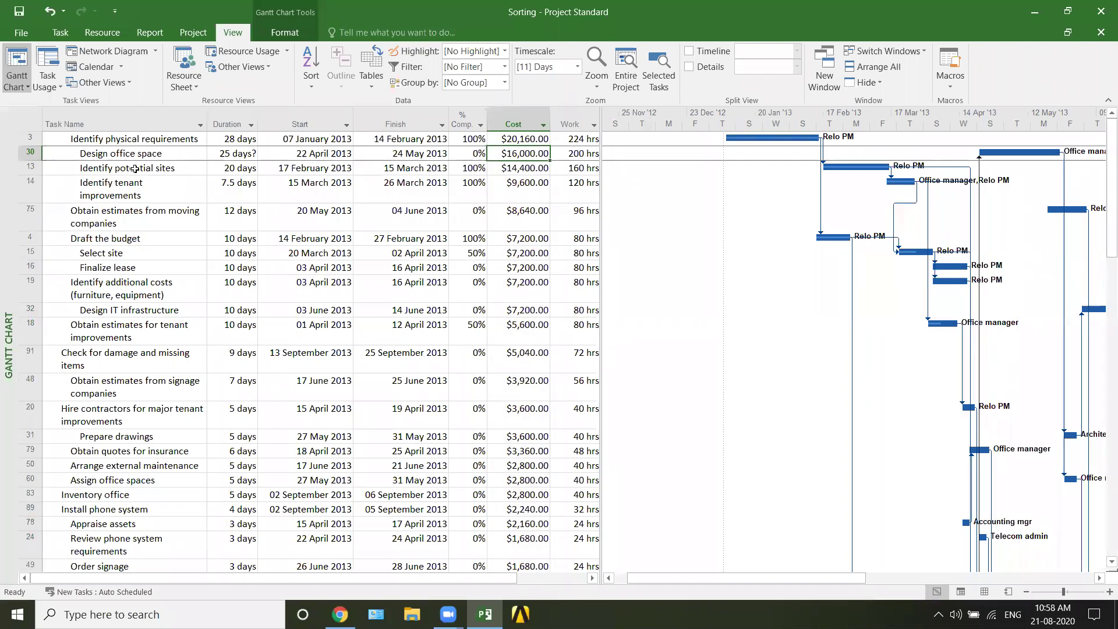
pyautogui.press('Down')
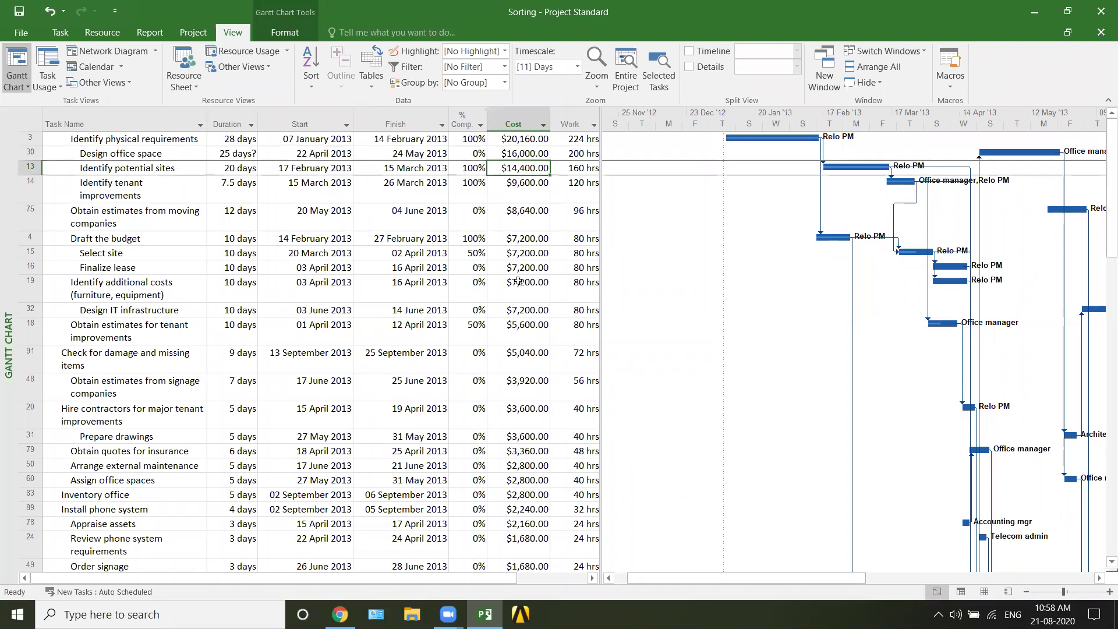
pyautogui.scroll(-2, 535, 470)
pyautogui.scroll(-10, 534, 469)
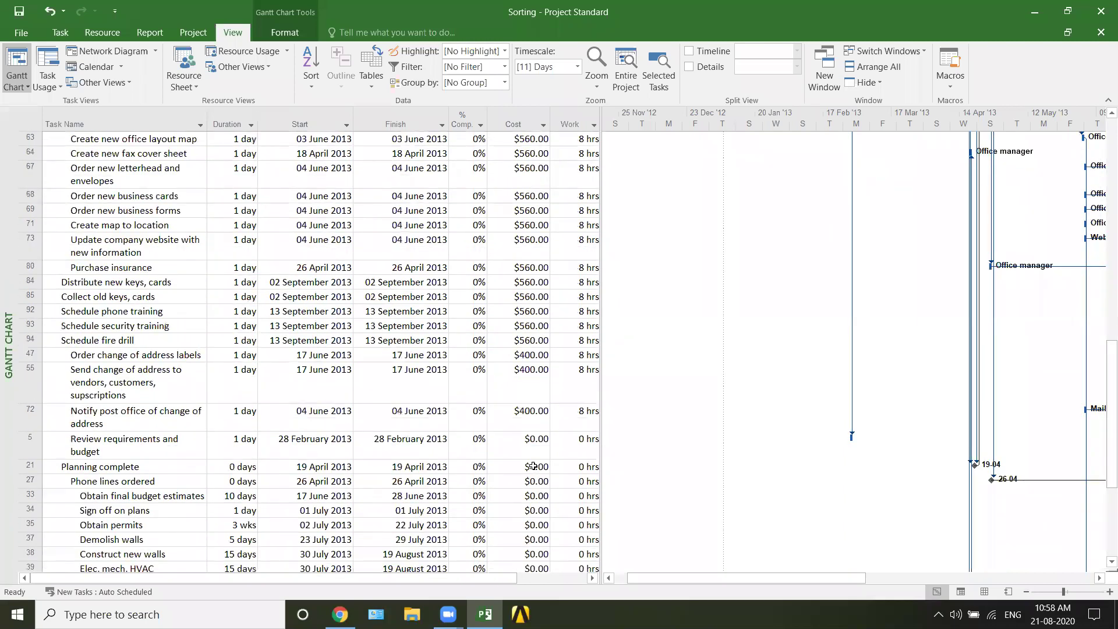
pyautogui.scroll(12, 533, 466)
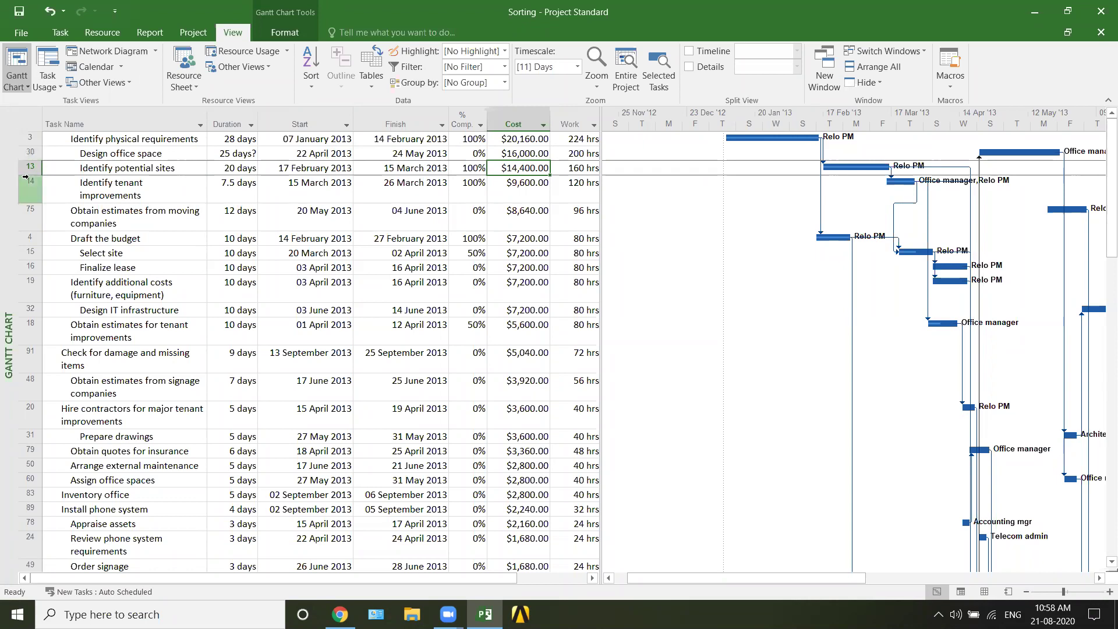
# Restore the original task order by sorting the list by ID
pyautogui.click(317, 83)
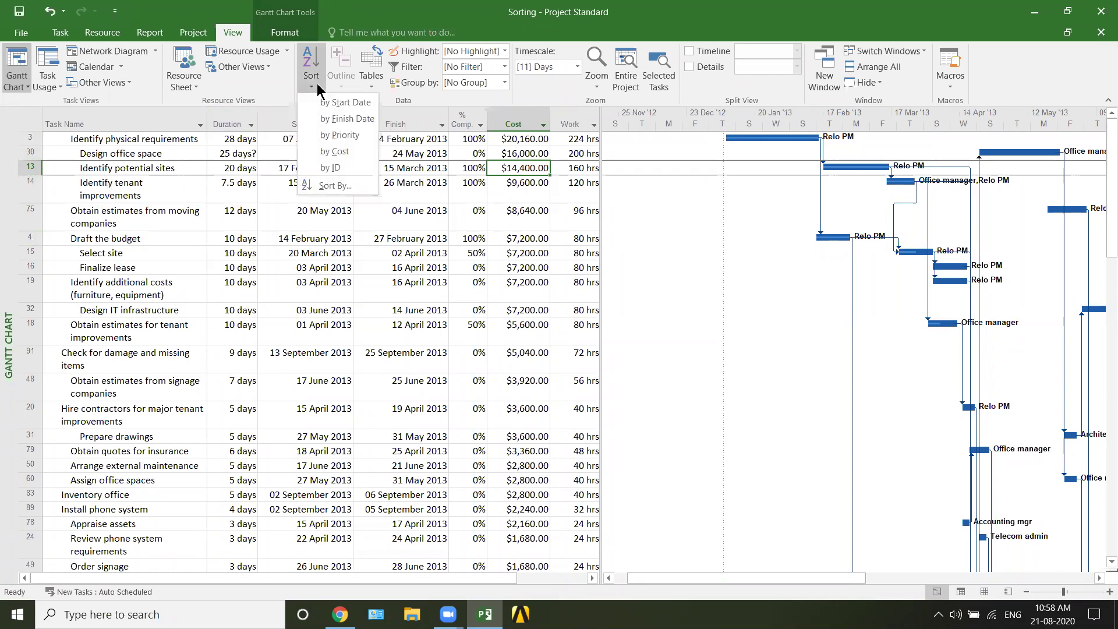
pyautogui.click(339, 168)
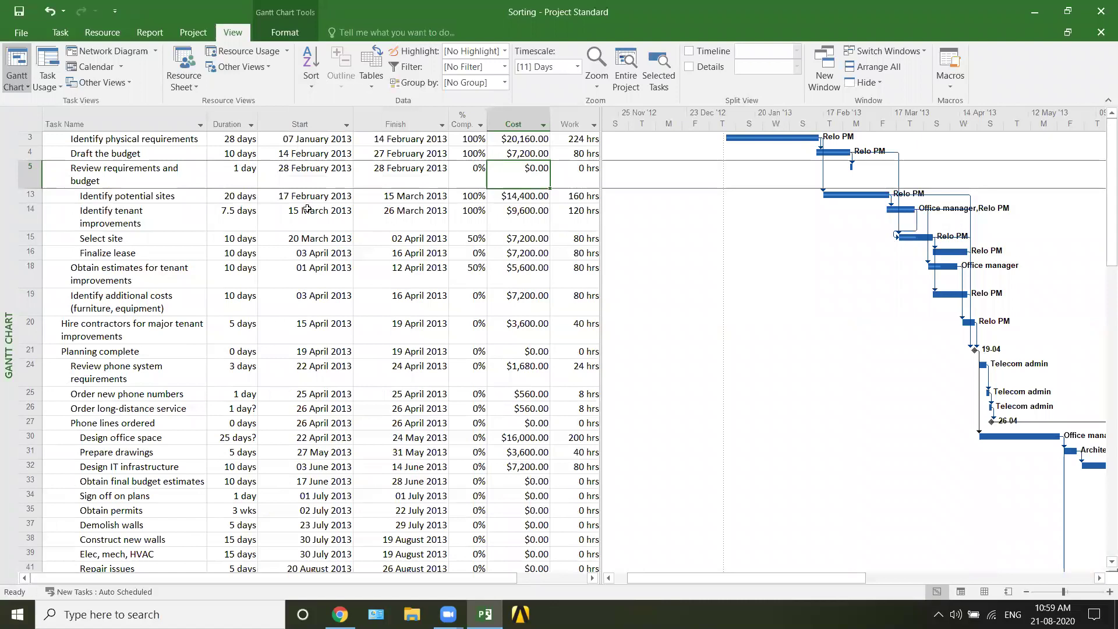
# Show the project summary task and summary tasks to check the outline, and hide both again
pyautogui.click(285, 32)
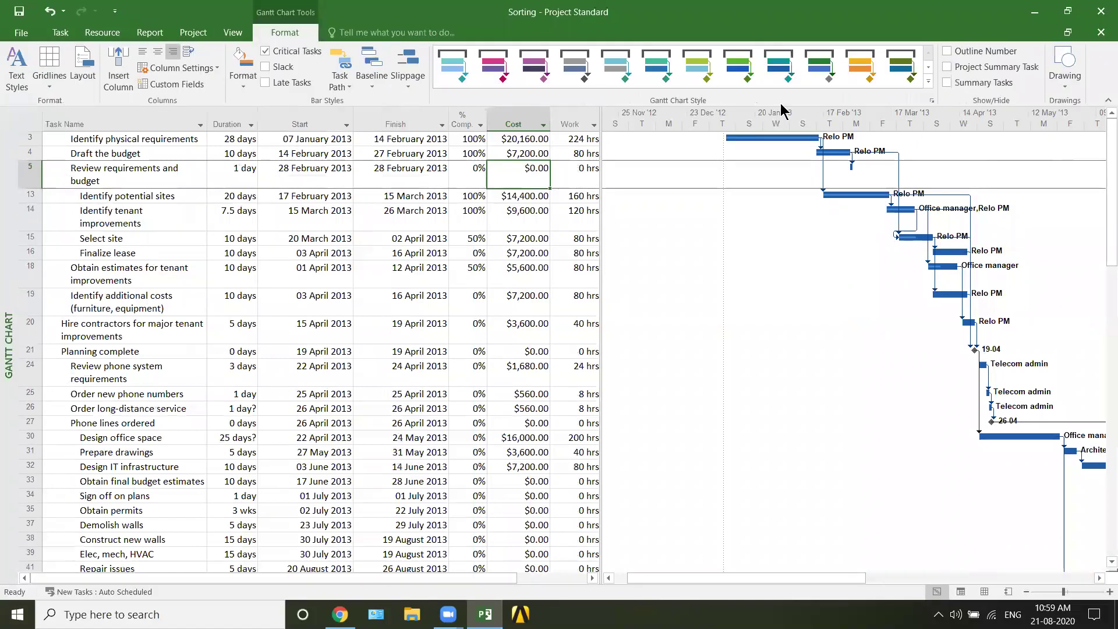
pyautogui.click(970, 71)
pyautogui.click(972, 82)
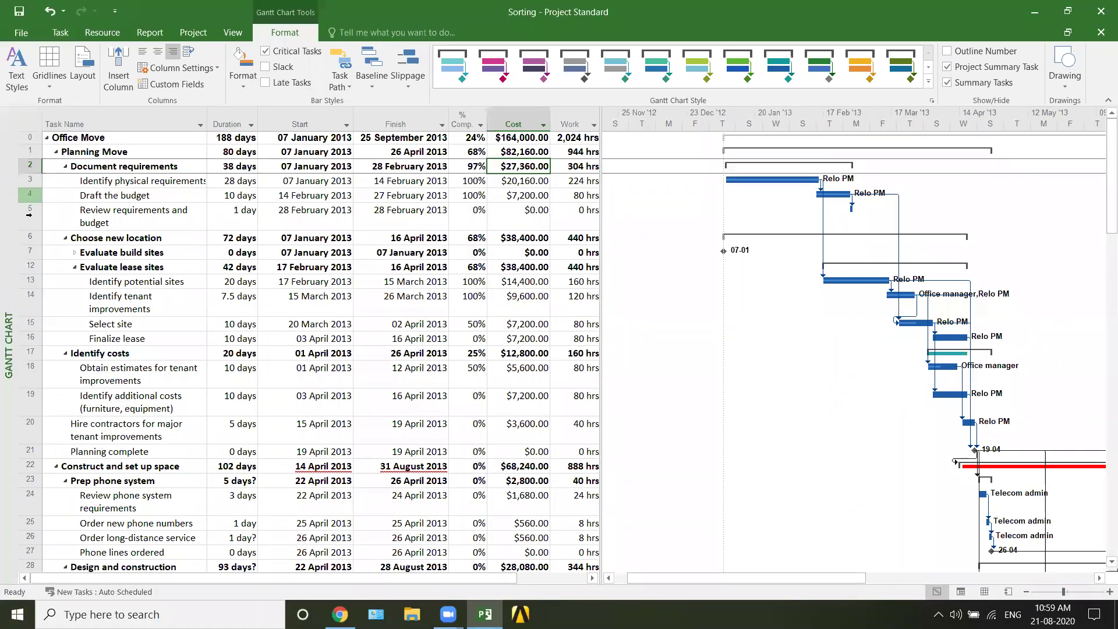
pyautogui.click(965, 85)
pyautogui.click(978, 68)
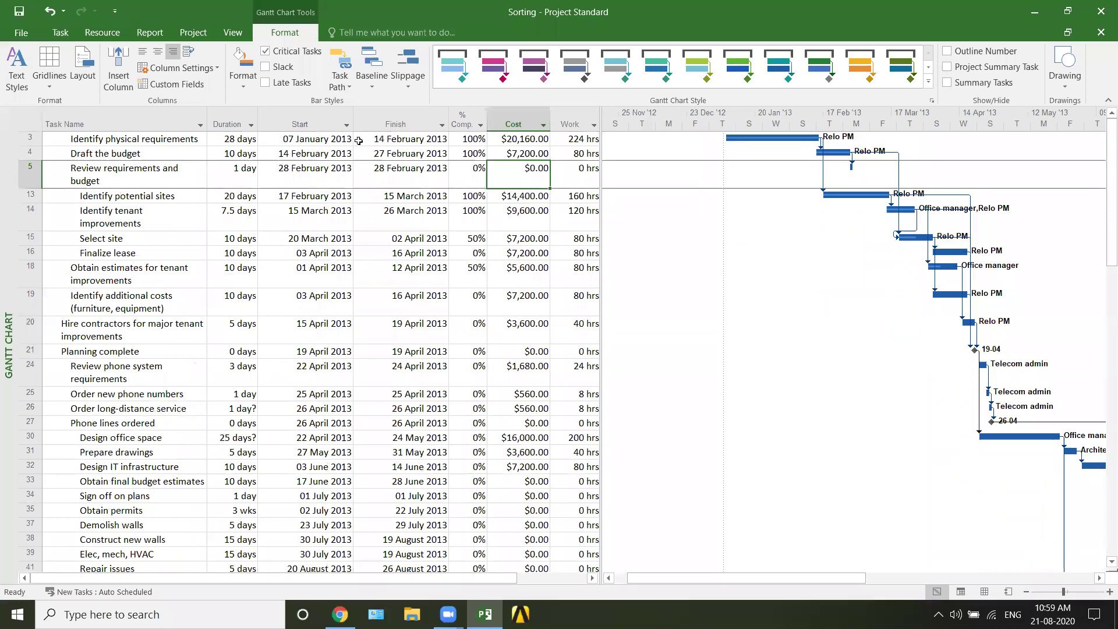
# Set up a custom sort with Start in descending order as the primary sort field
pyautogui.click(236, 36)
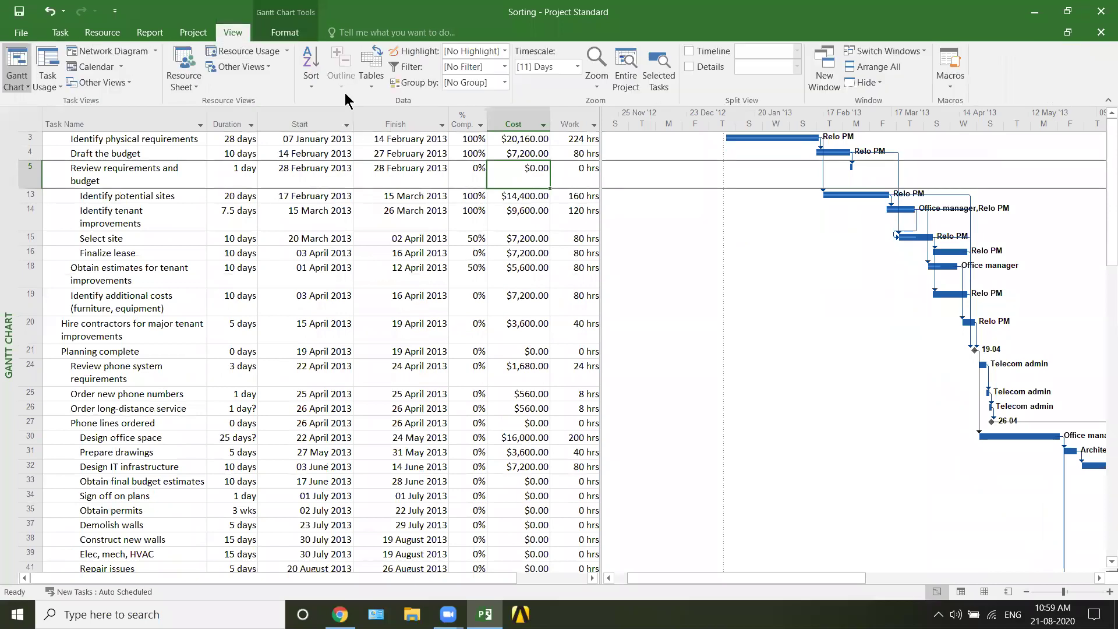
pyautogui.click(317, 82)
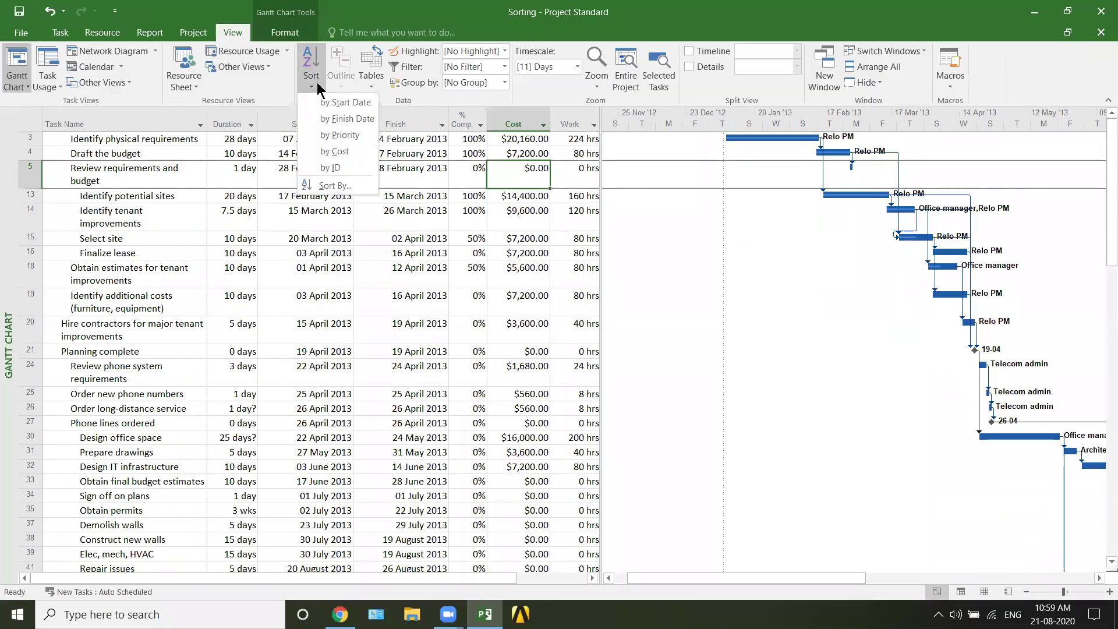
pyautogui.click(335, 185)
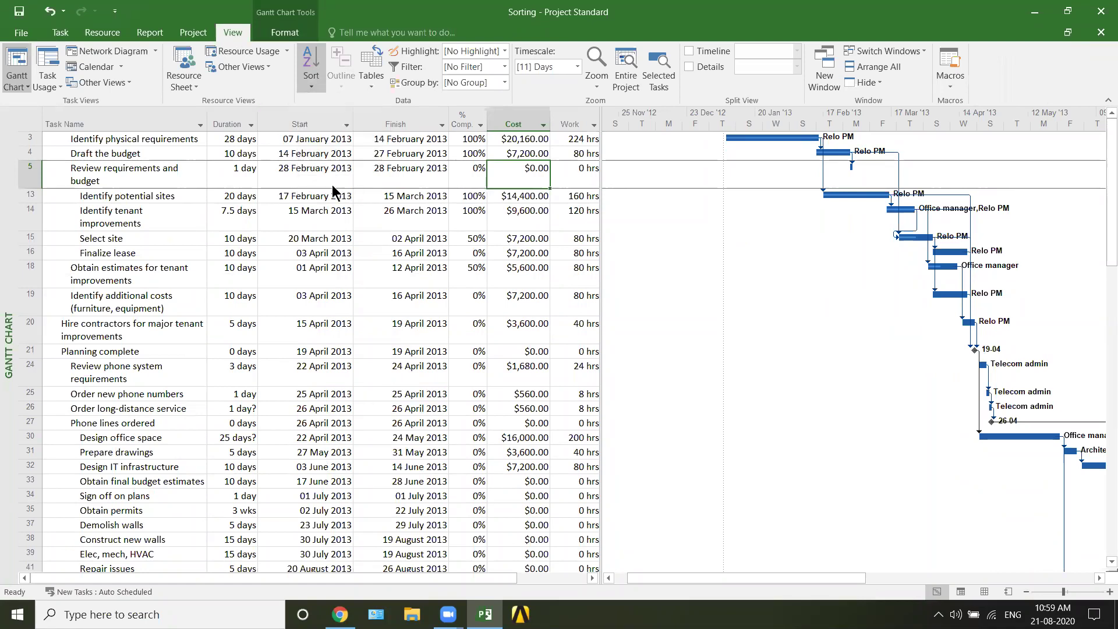
pyautogui.moveTo(573, 213); pyautogui.dragTo(662, 173)
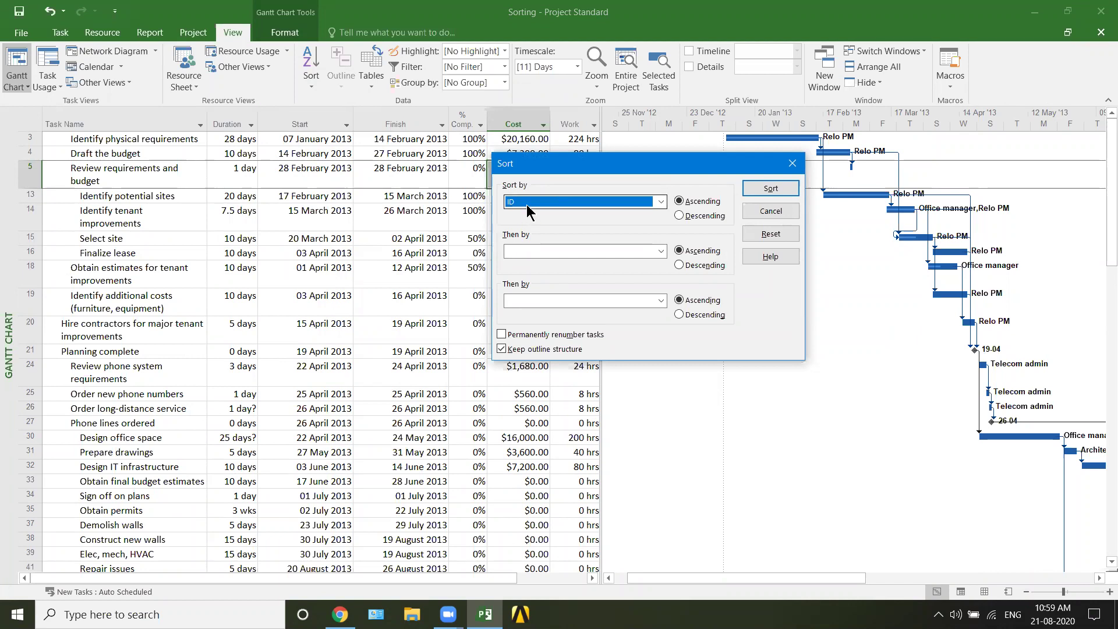
pyautogui.click(549, 199)
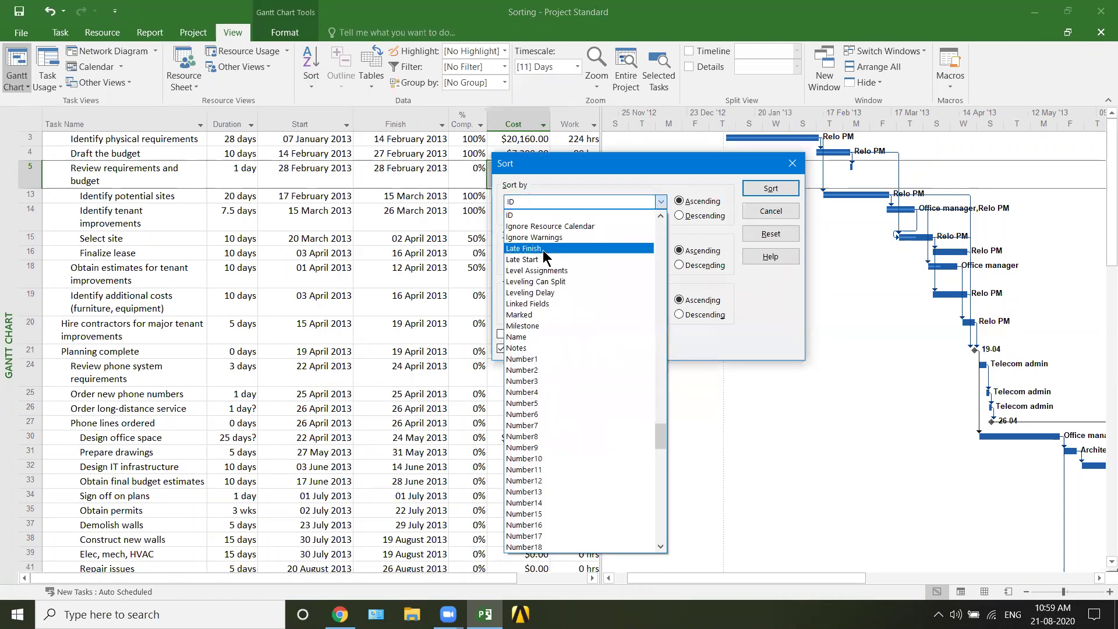
pyautogui.write('st')
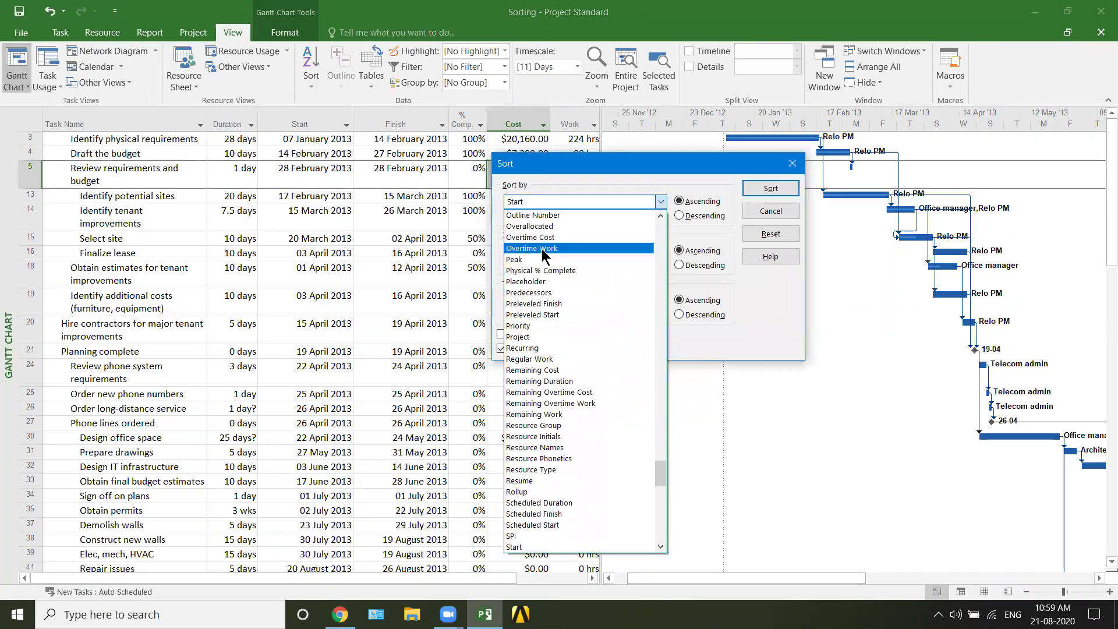
pyautogui.click(519, 546)
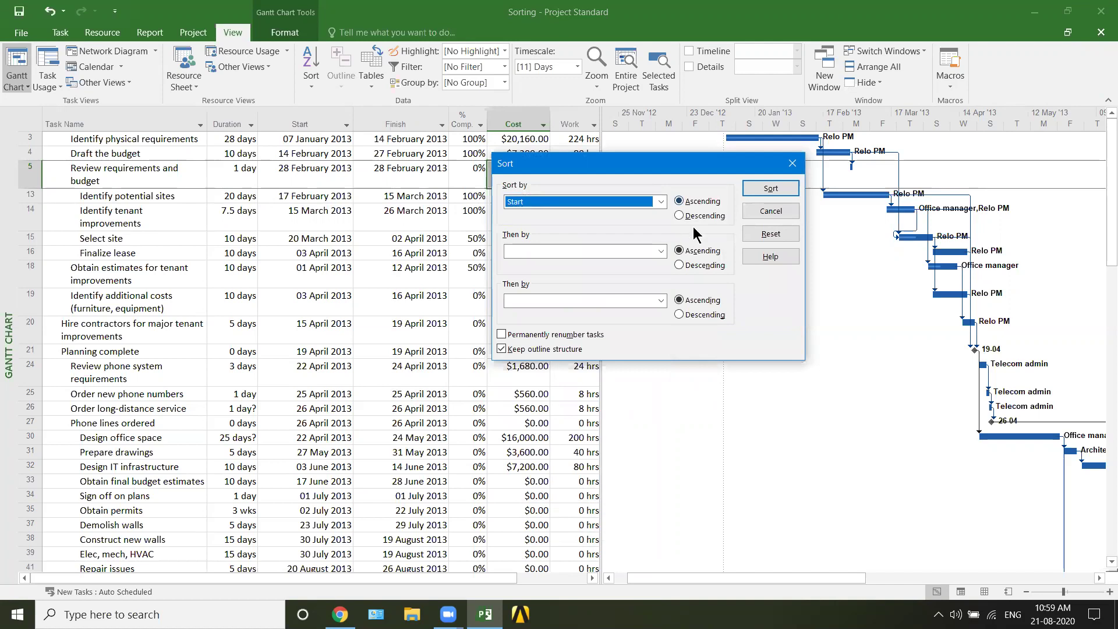
pyautogui.moveTo(658, 168); pyautogui.dragTo(672, 164)
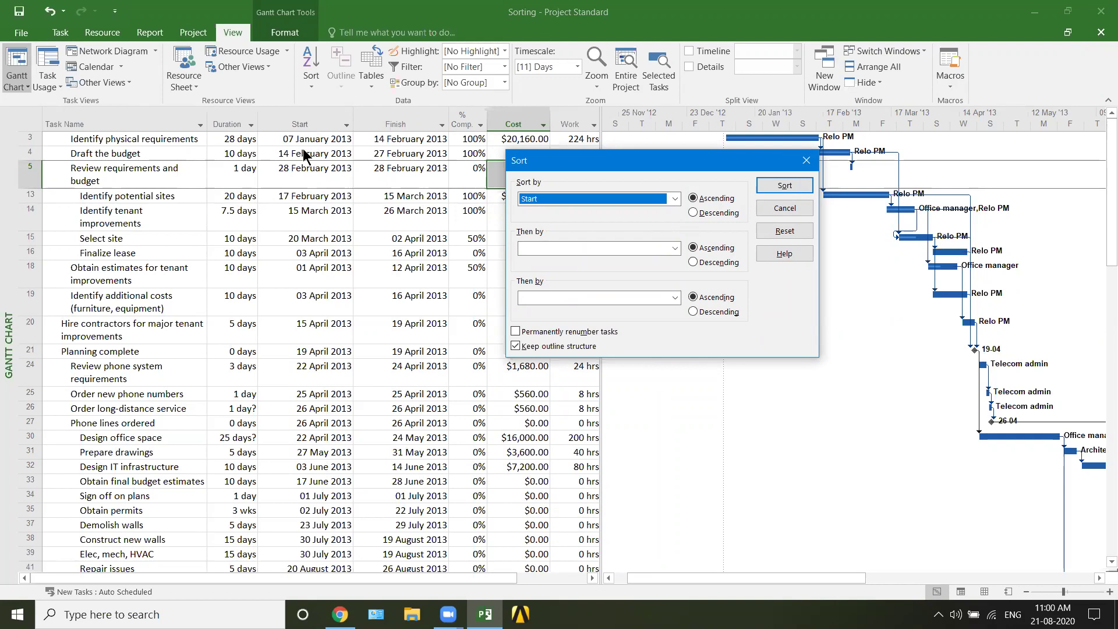
pyautogui.click(722, 213)
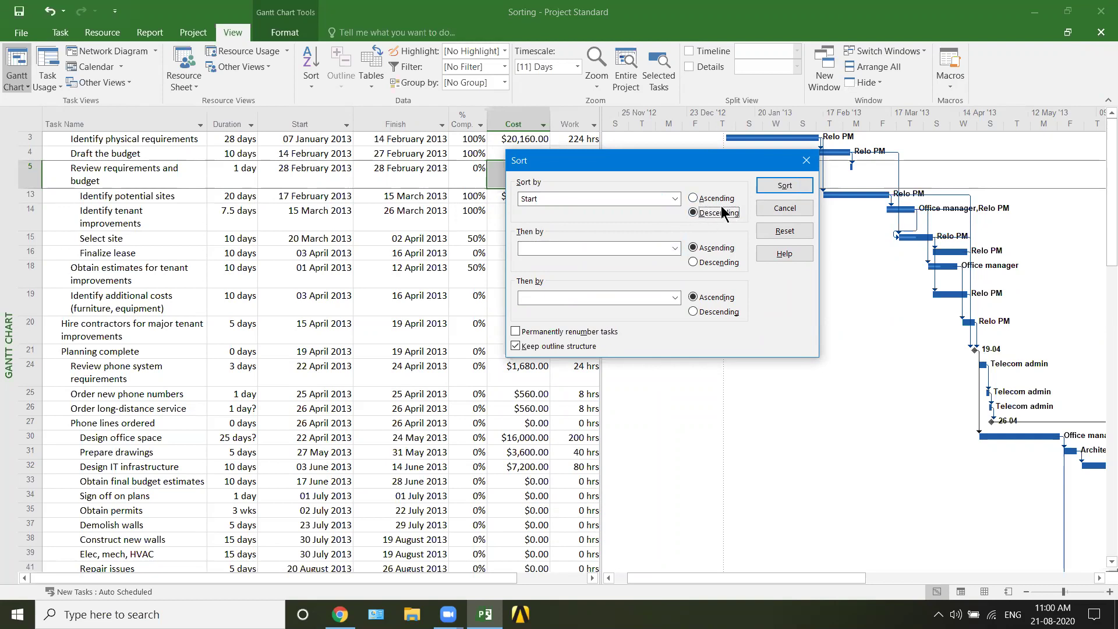
# Add Duration in descending order as the second sort field and apply the custom sort
pyautogui.click(633, 243)
pyautogui.press('d')
pyautogui.press('u')
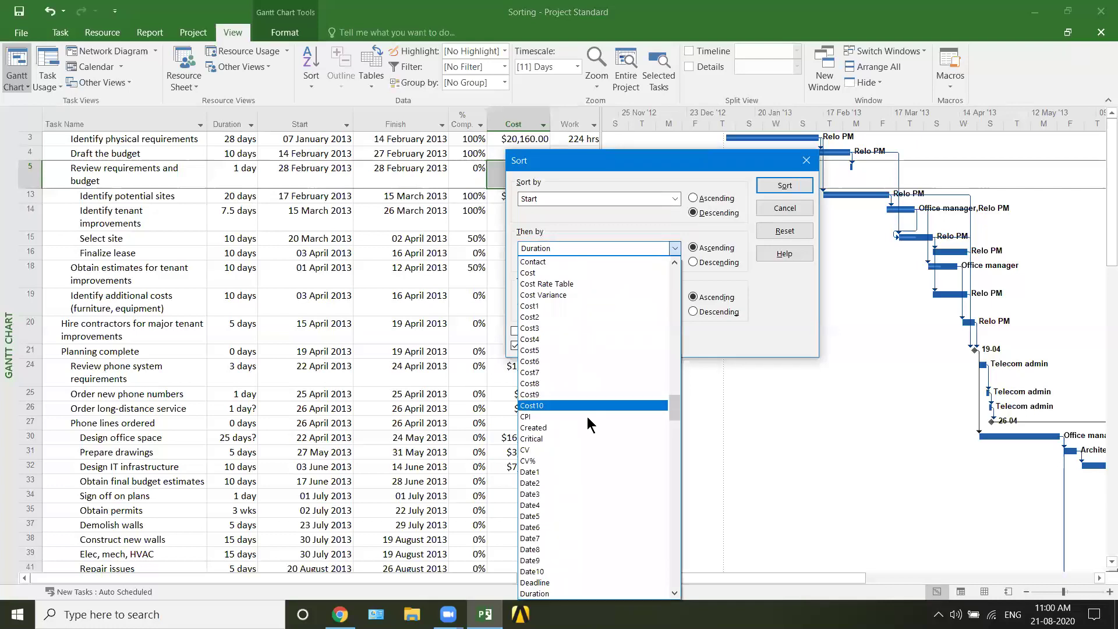
pyautogui.click(554, 593)
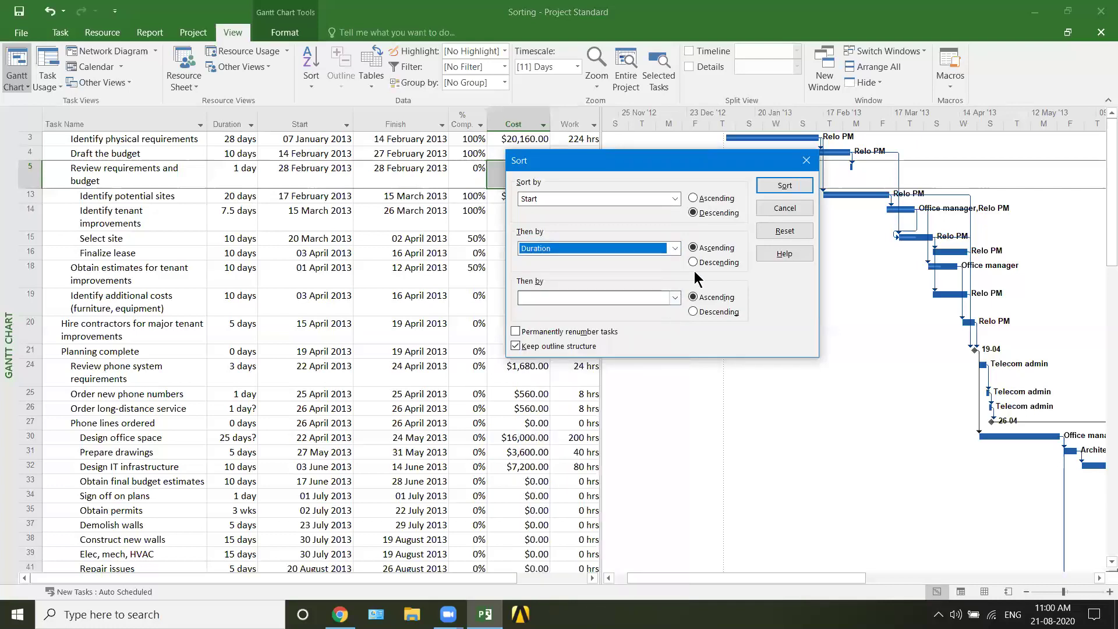
pyautogui.click(724, 263)
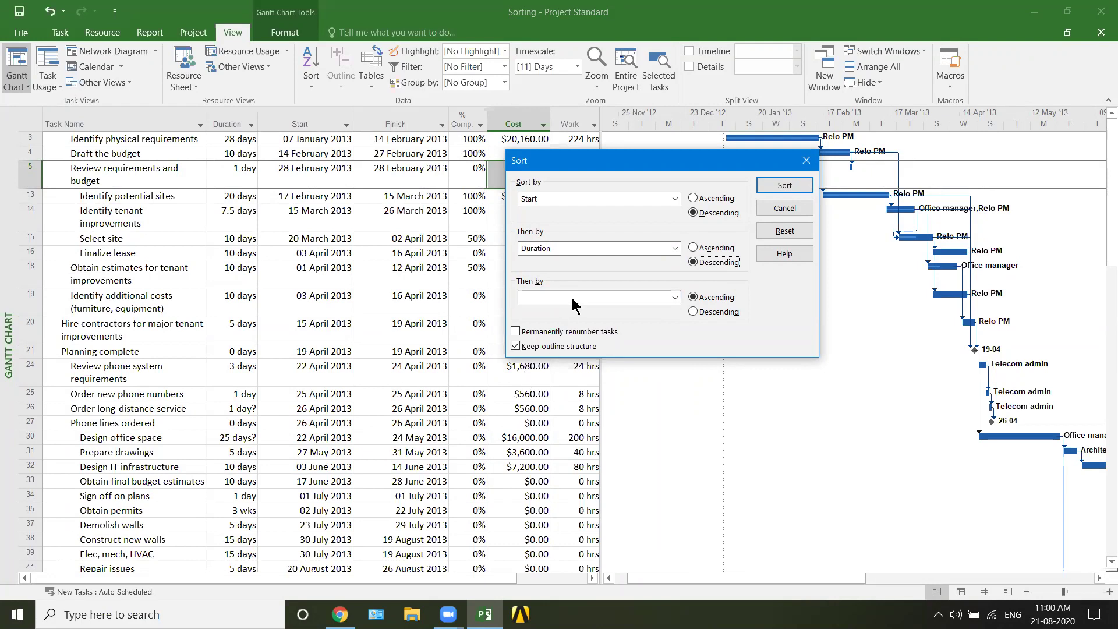
pyautogui.click(783, 185)
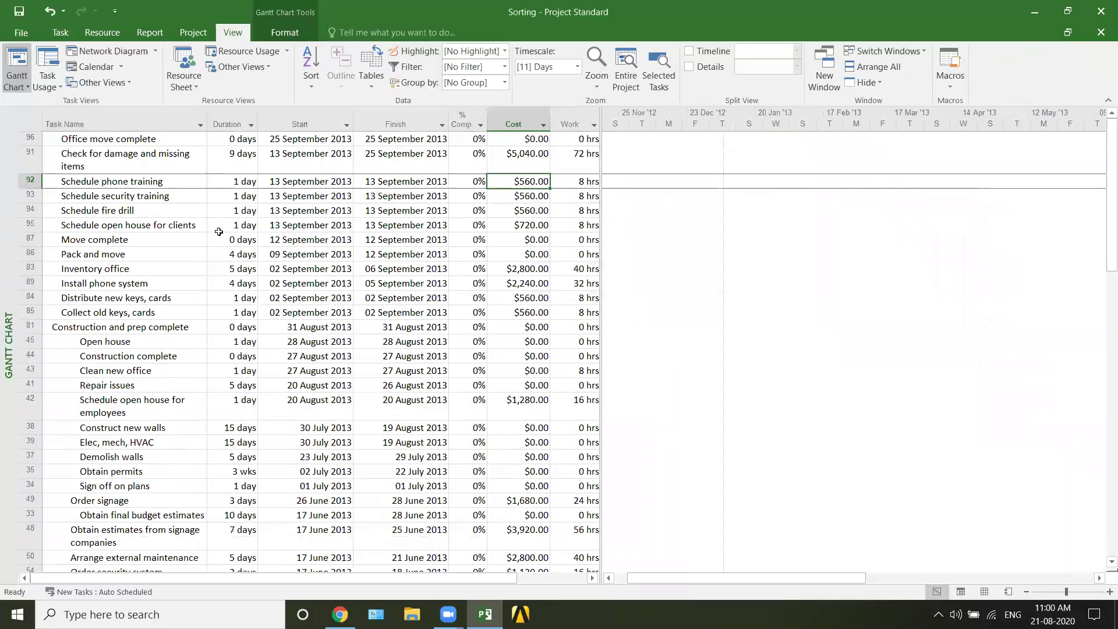
# Examine the Duration and Start columns to check the order of the two-level sort
pyautogui.click(236, 141)
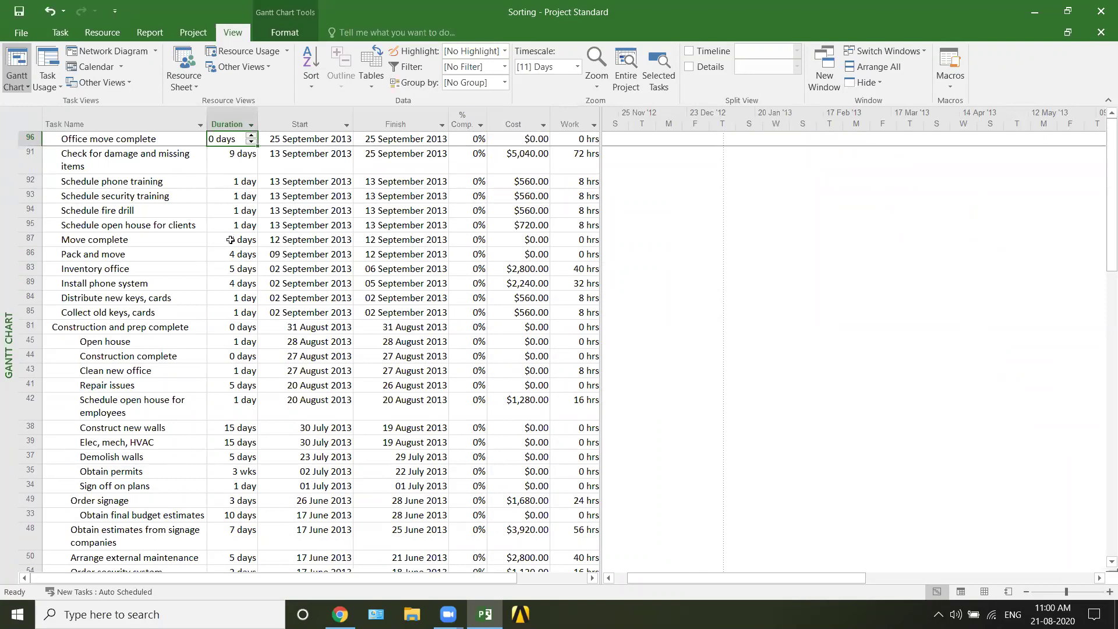
pyautogui.scroll(-4, 242, 410)
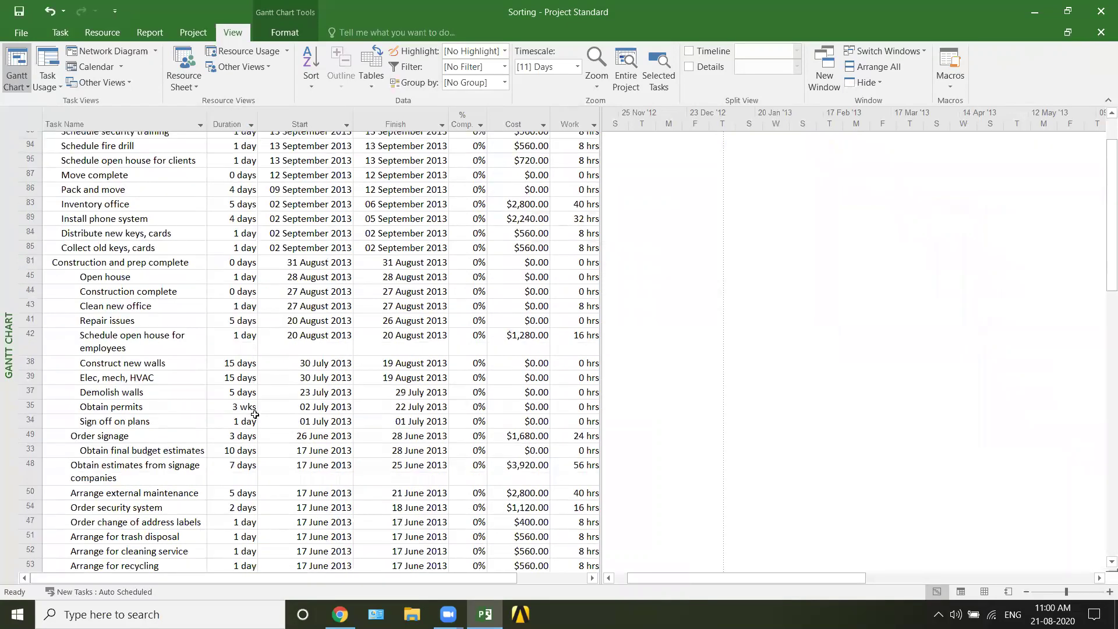
pyautogui.scroll(4, 259, 434)
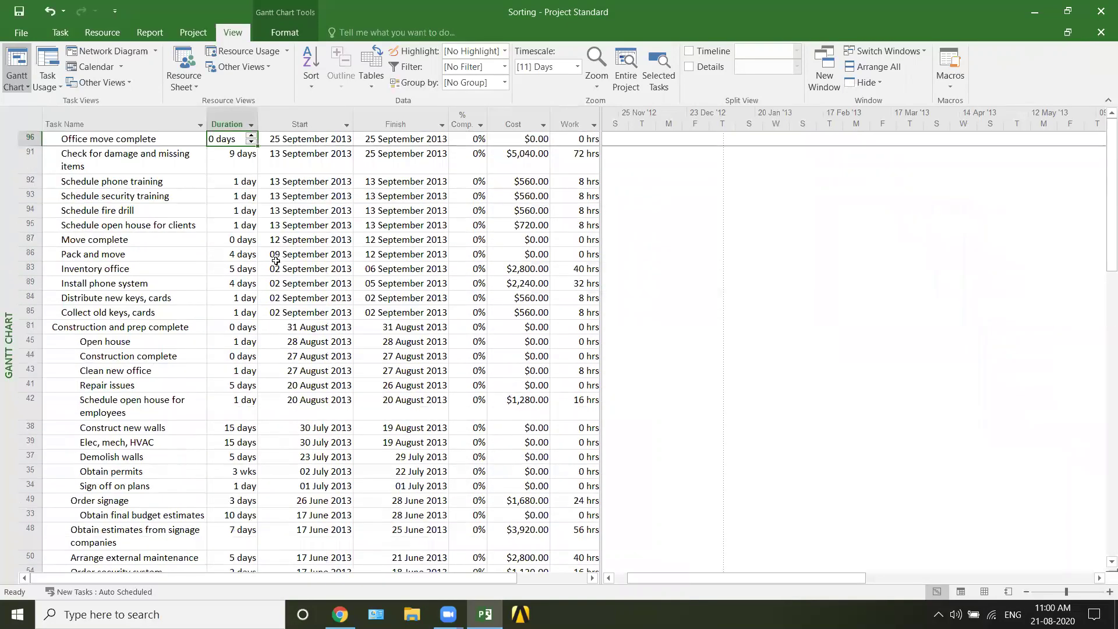
pyautogui.click(303, 181)
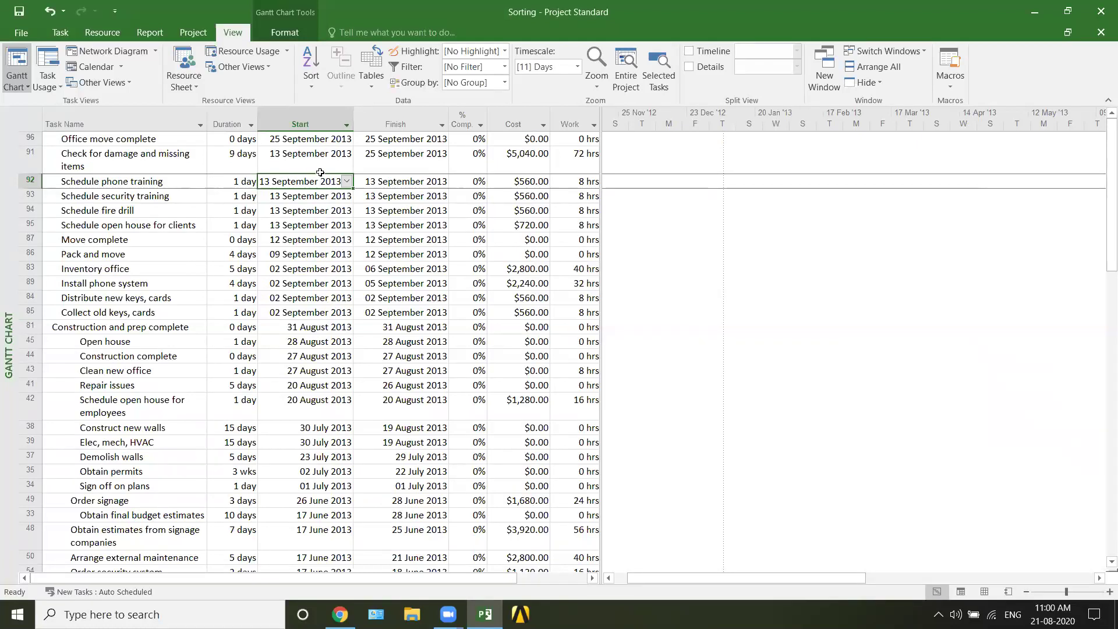
# Check the descending start dates from the first task down to Identify physical requirements at the end of the list
pyautogui.click(308, 142)
pyautogui.scroll(-4, 300, 403)
pyautogui.scroll(-20, 307, 432)
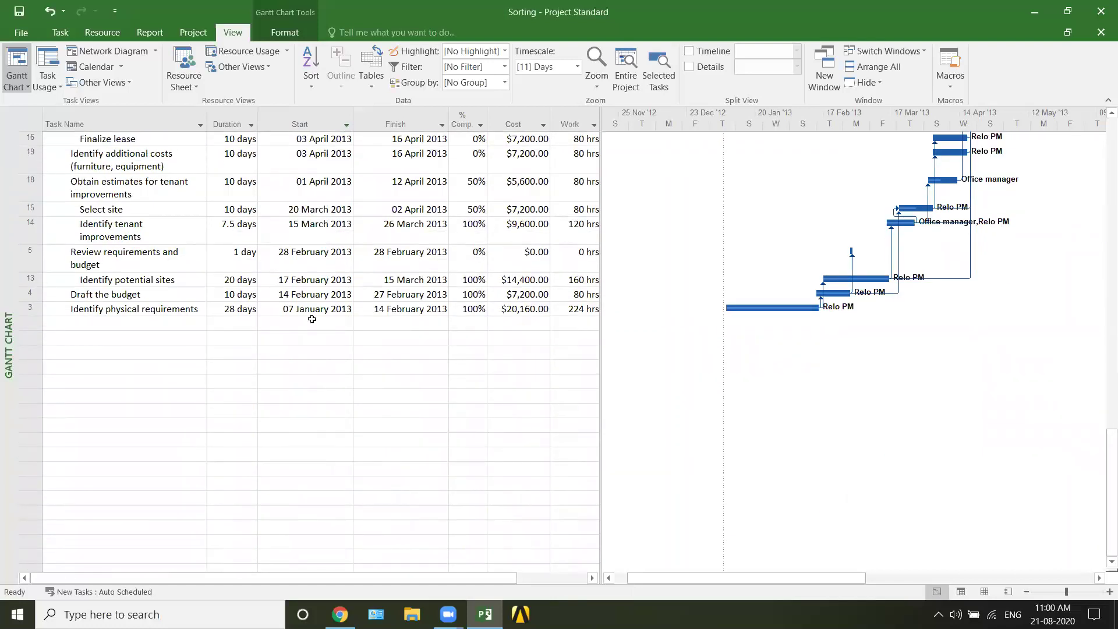
pyautogui.click(248, 313)
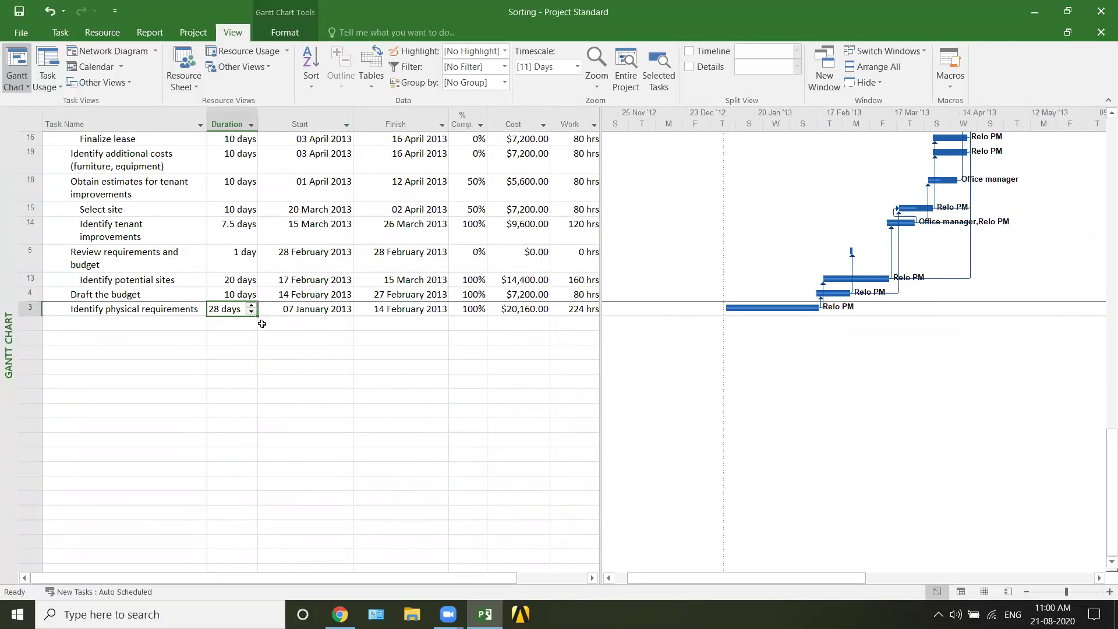
# Apply a custom sort with both Start and Duration in ascending order
pyautogui.click(311, 81)
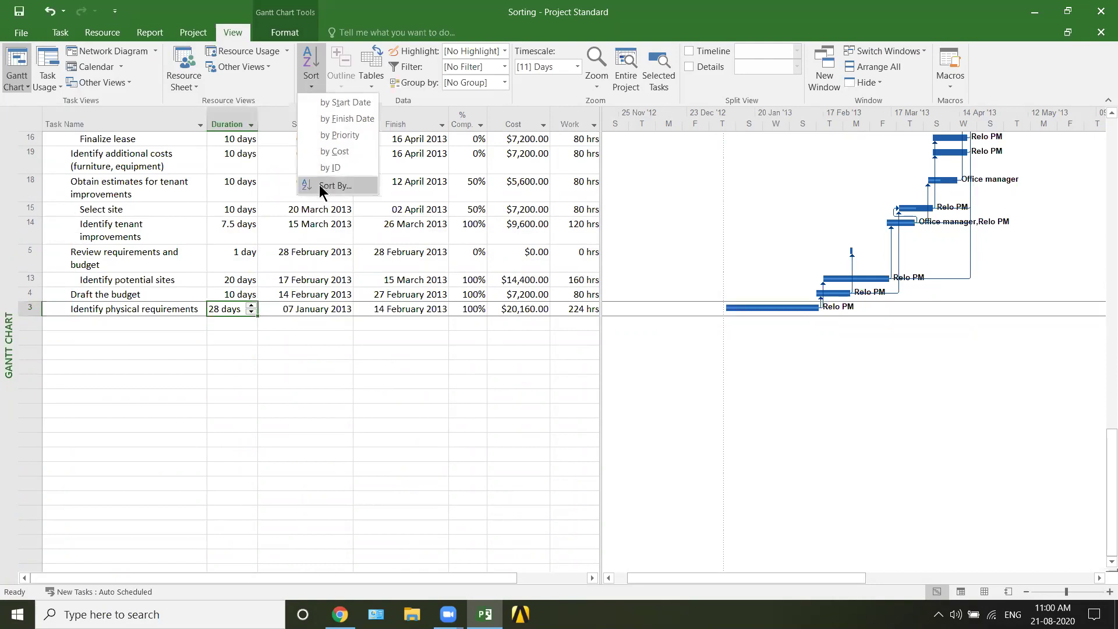
pyautogui.click(320, 186)
pyautogui.click(603, 293)
pyautogui.click(614, 243)
pyautogui.click(680, 229)
pyautogui.scroll(15, 477, 335)
pyautogui.scroll(4, 476, 336)
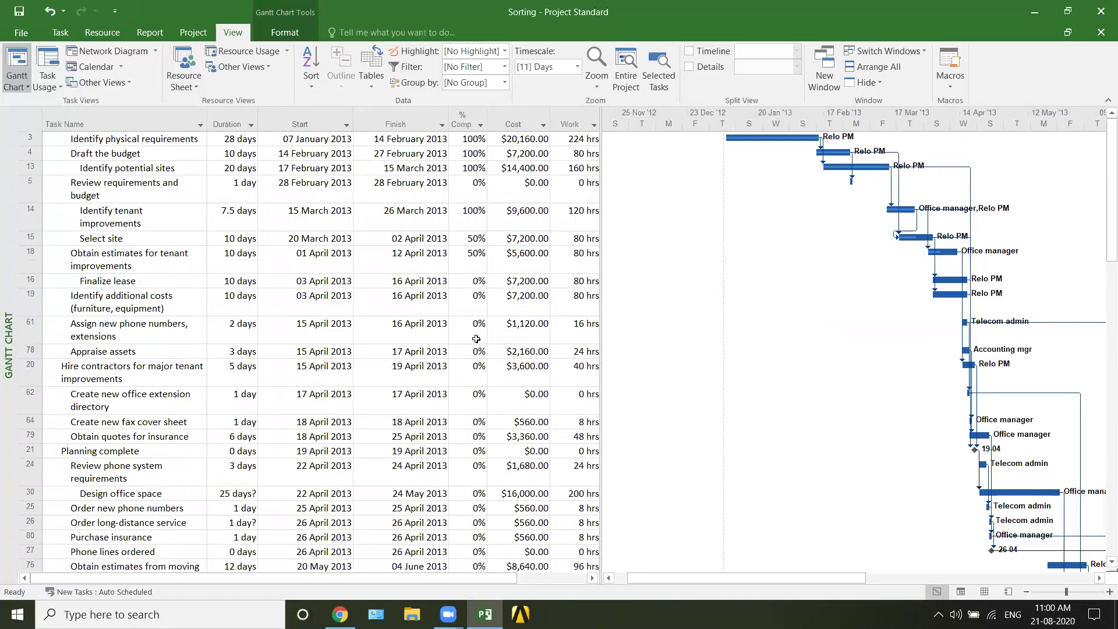
# Check the duration, start and finish values of the ascending sort, and undo that sort
pyautogui.click(242, 144)
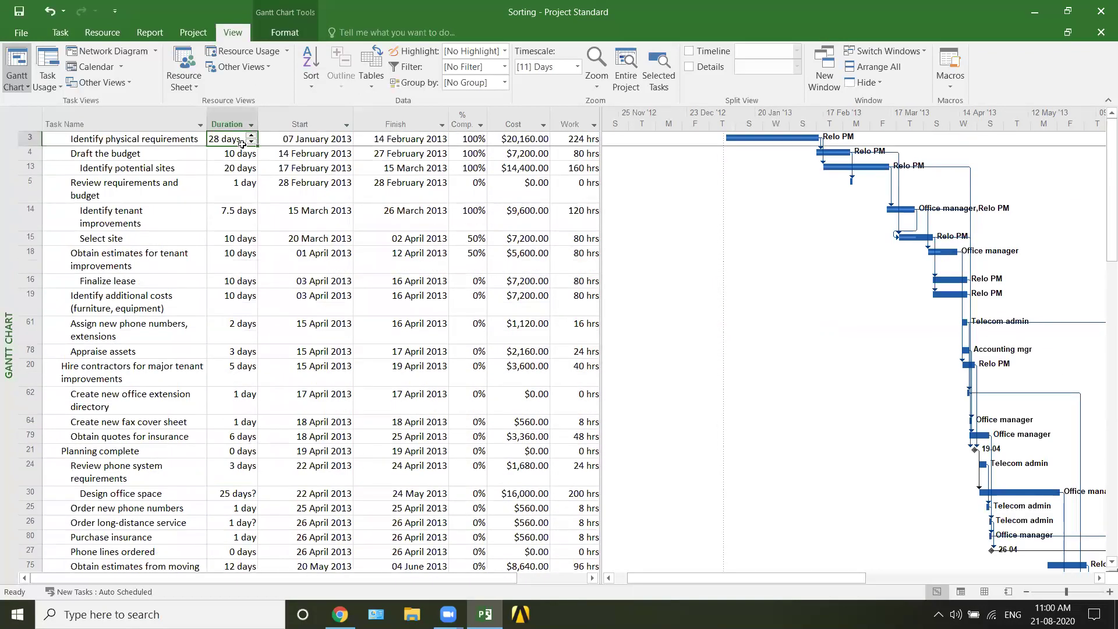
pyautogui.click(325, 142)
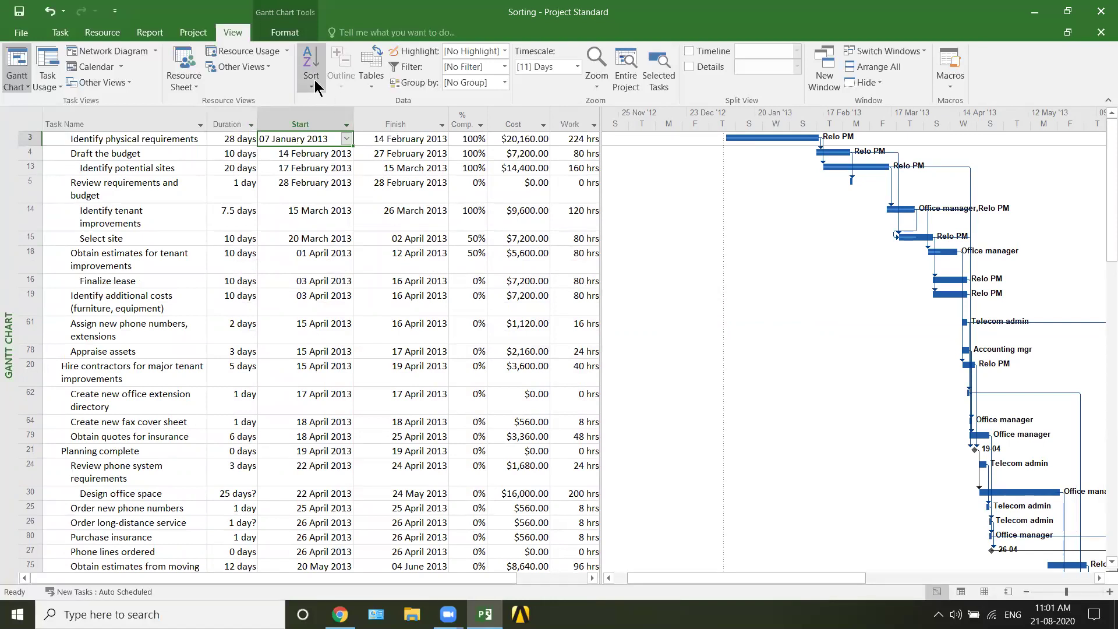
pyautogui.click(369, 290)
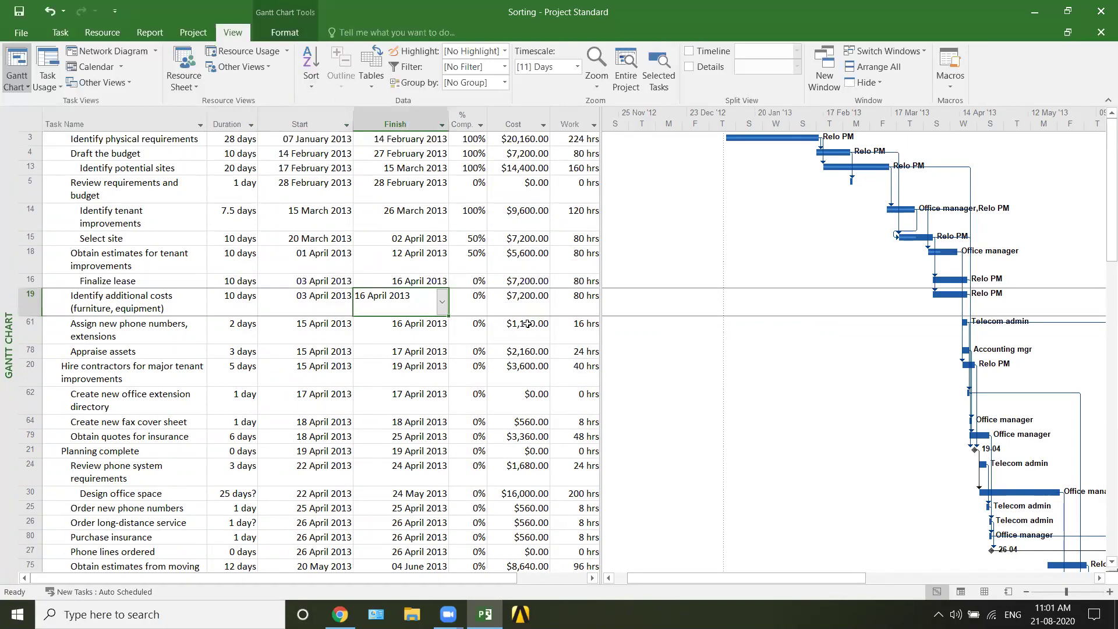
pyautogui.click(395, 212)
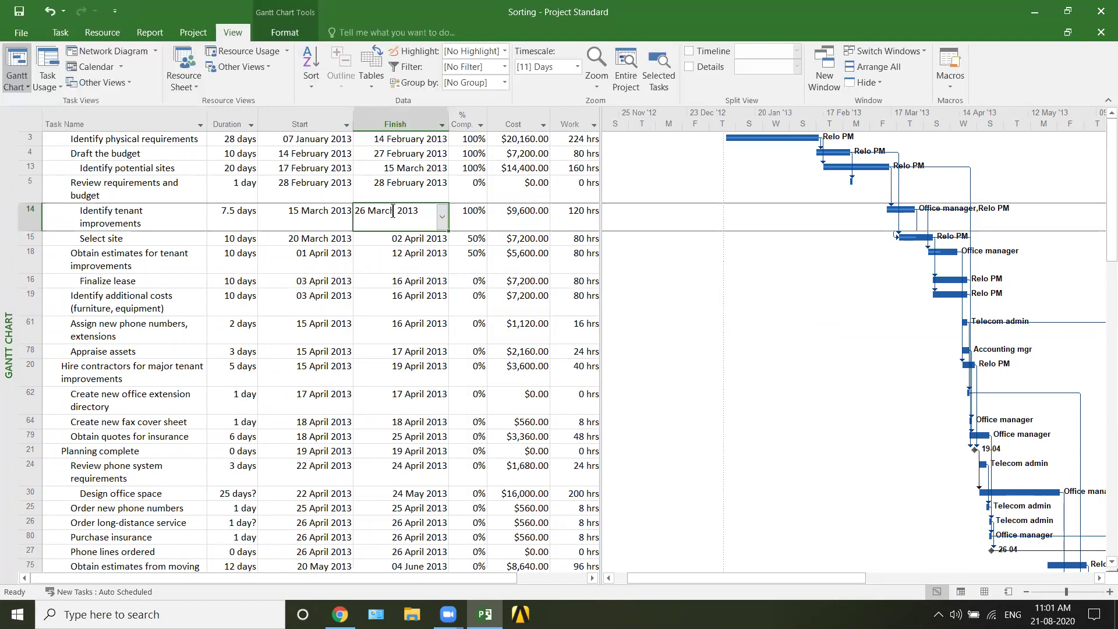
pyautogui.hotkey('ctrl', 'z')
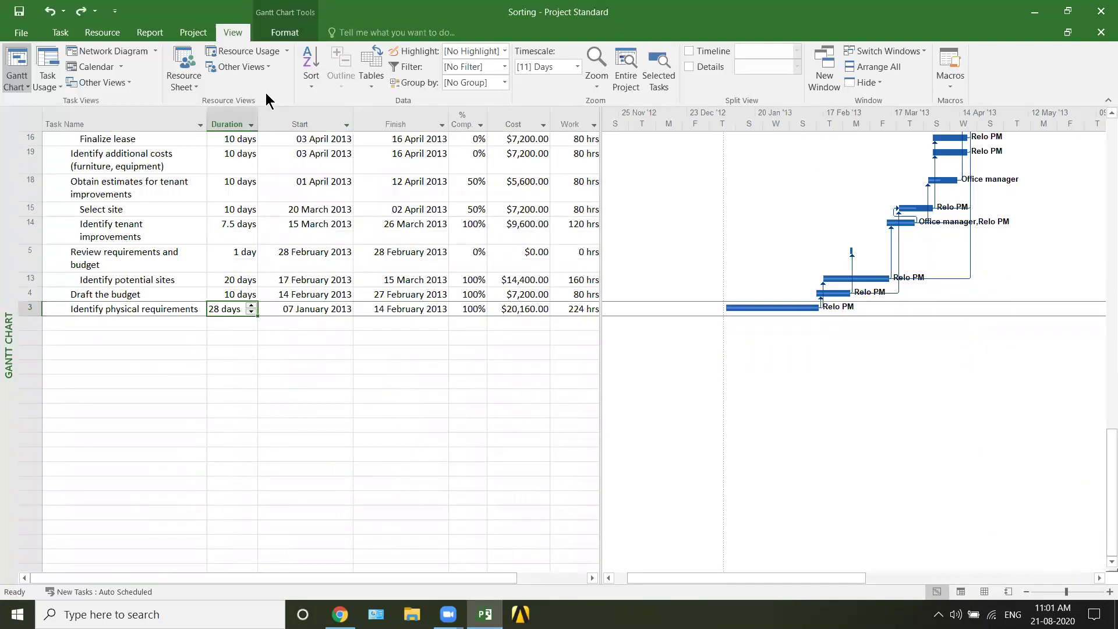
# Sort the tasks by ID to restore their original order
pyautogui.click(309, 83)
pyautogui.click(330, 168)
pyautogui.scroll(12, 349, 244)
pyautogui.scroll(6, 348, 244)
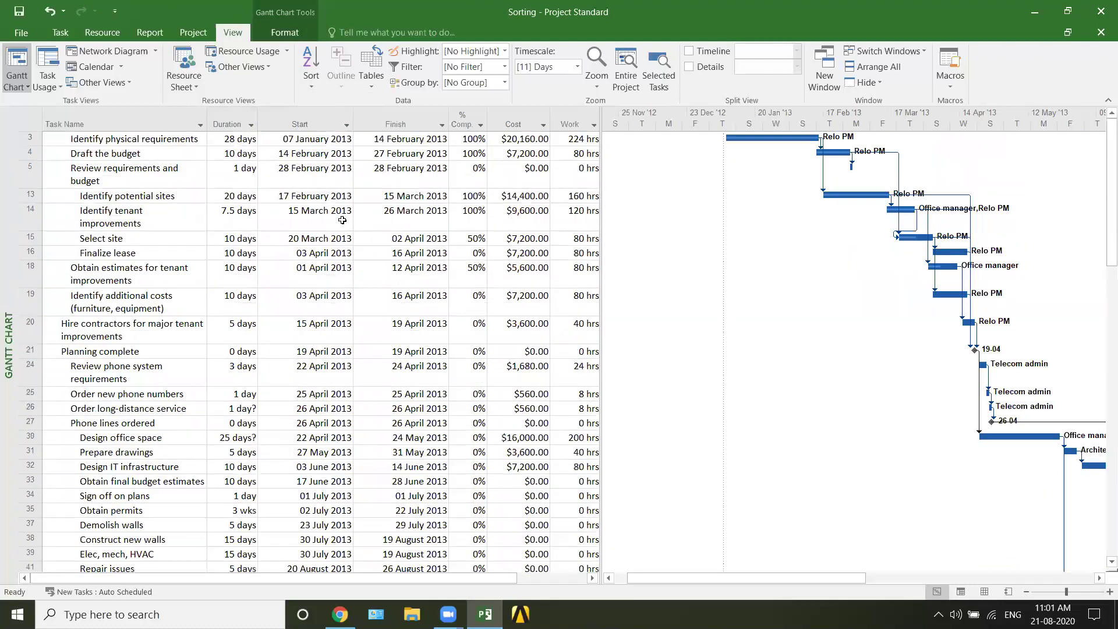
# Sort the tasks from earliest to latest using the Start column's own sort options, and check the order through the list
pyautogui.click(348, 125)
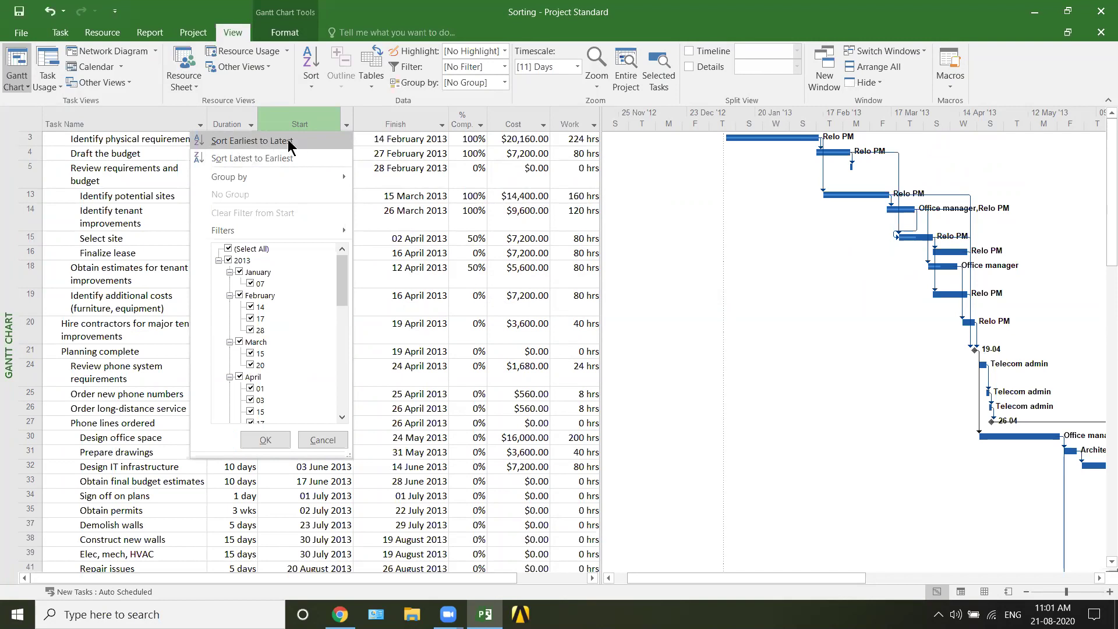
pyautogui.click(249, 142)
pyautogui.scroll(3, 351, 372)
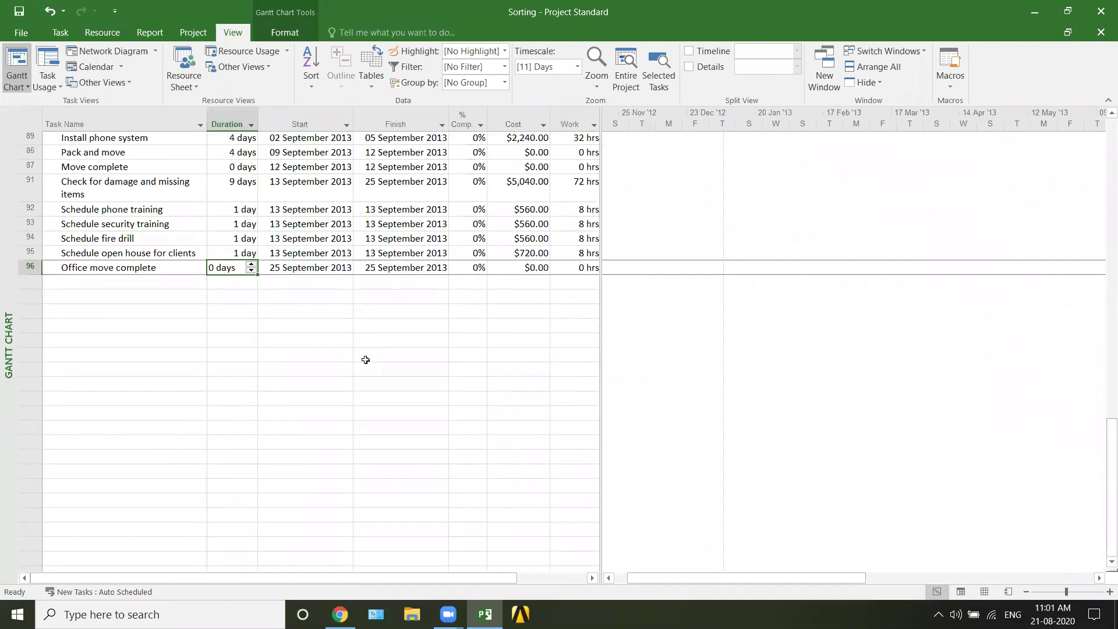
pyautogui.scroll(1, 349, 338)
pyautogui.press('Right')
pyautogui.scroll(5, 352, 410)
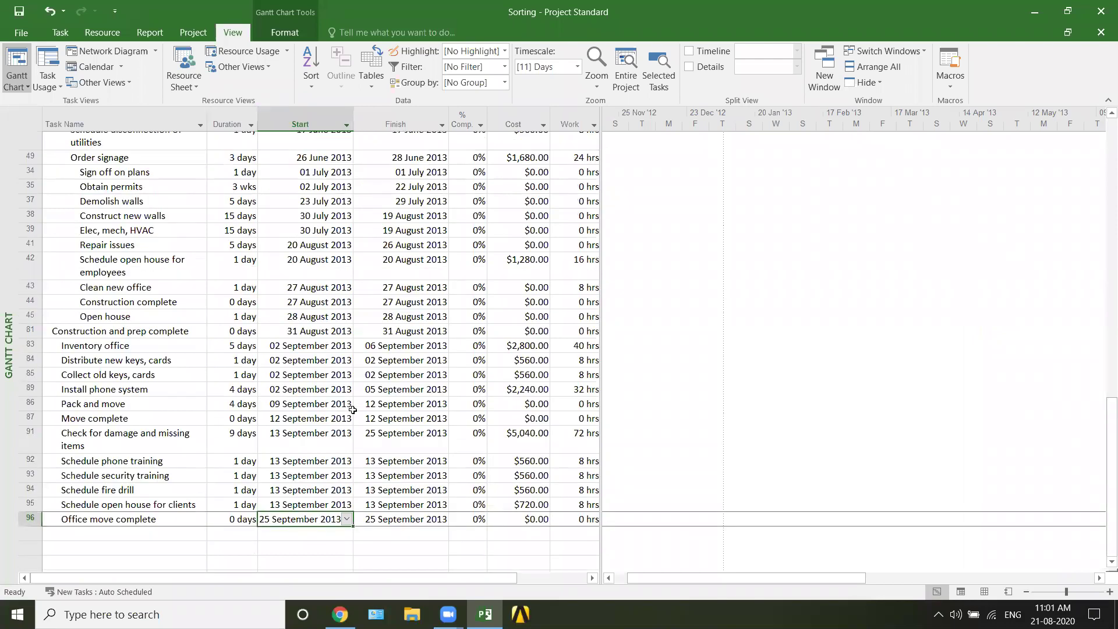
pyautogui.scroll(10, 352, 410)
pyautogui.click(310, 140)
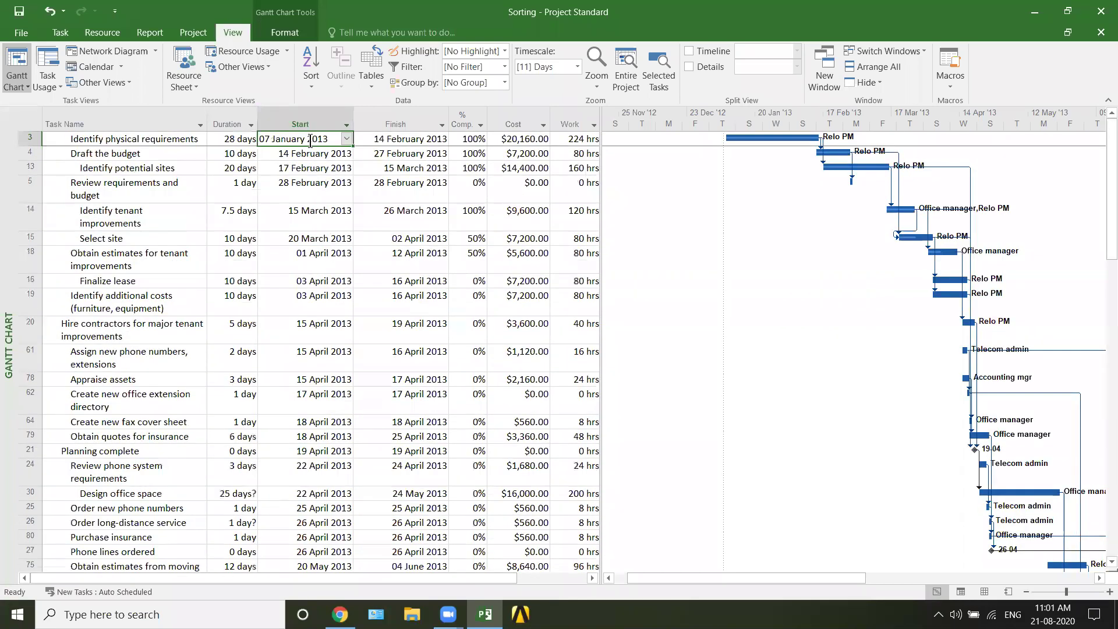
# Sort the Start column from latest to earliest, and return it to earliest-to-latest order
pyautogui.click(346, 125)
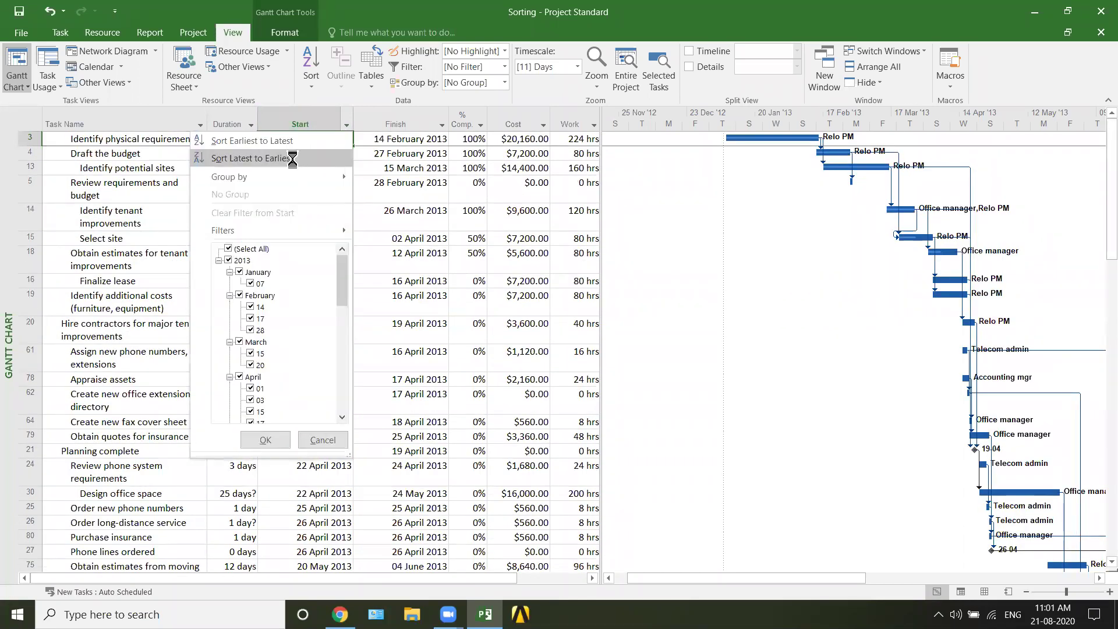
pyautogui.click(293, 160)
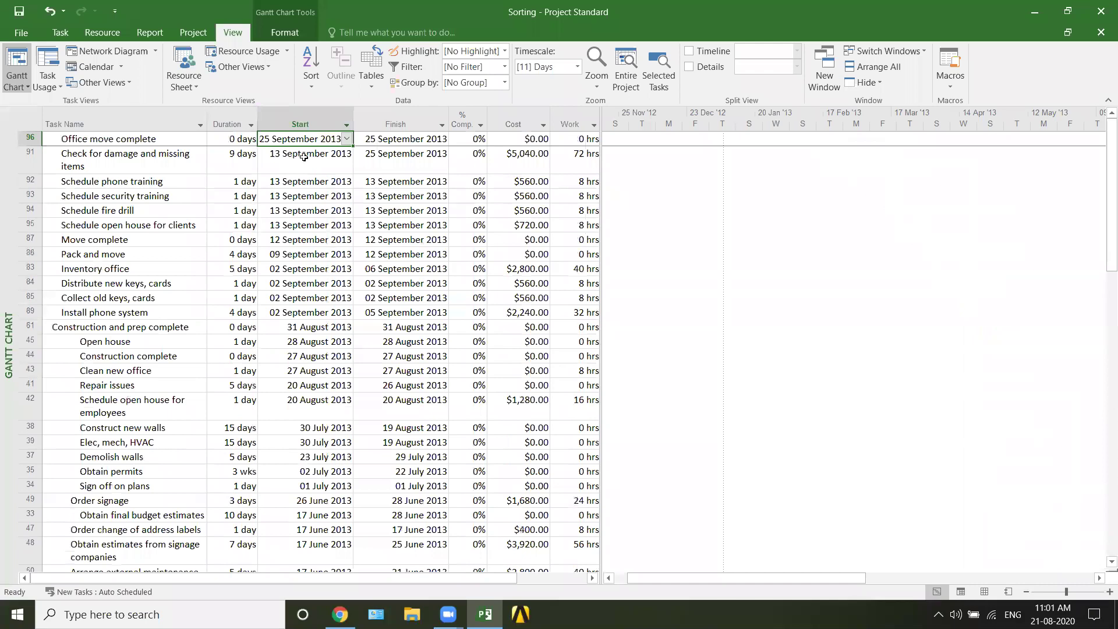
pyautogui.click(346, 124)
pyautogui.click(301, 142)
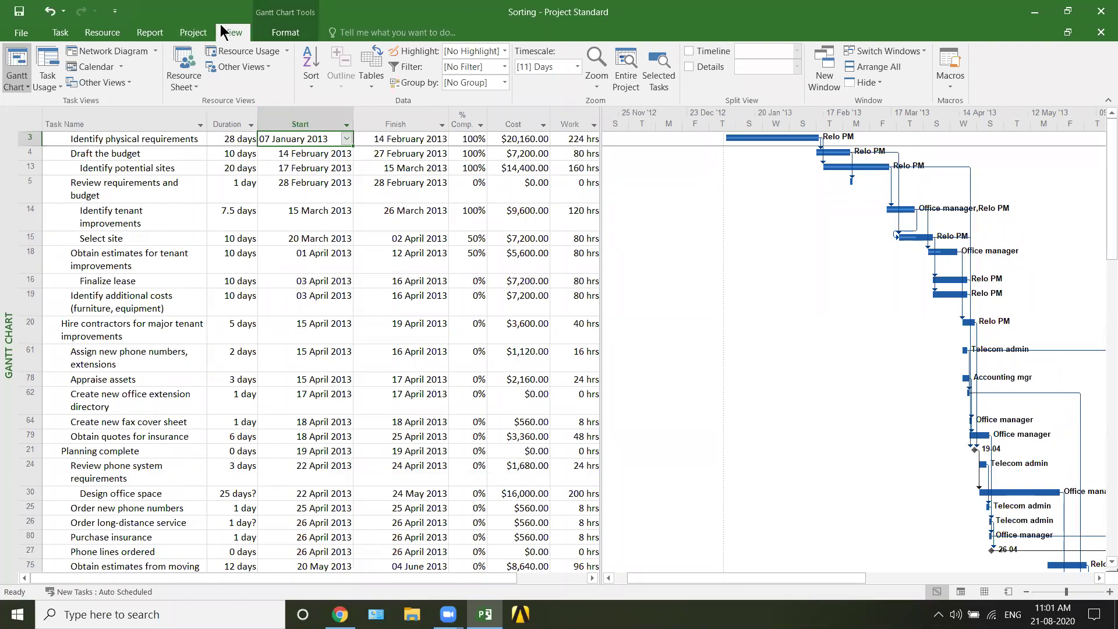
# Switch to the Resource Sheet and set up a custom sort with Type in descending order as the primary field
pyautogui.click(184, 60)
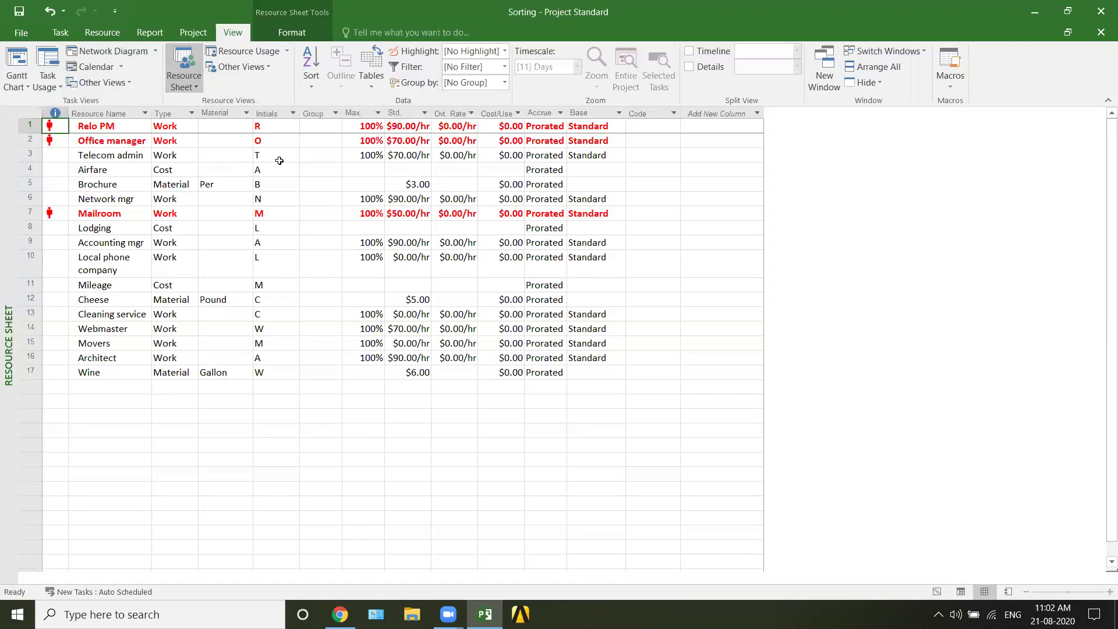
pyautogui.click(309, 86)
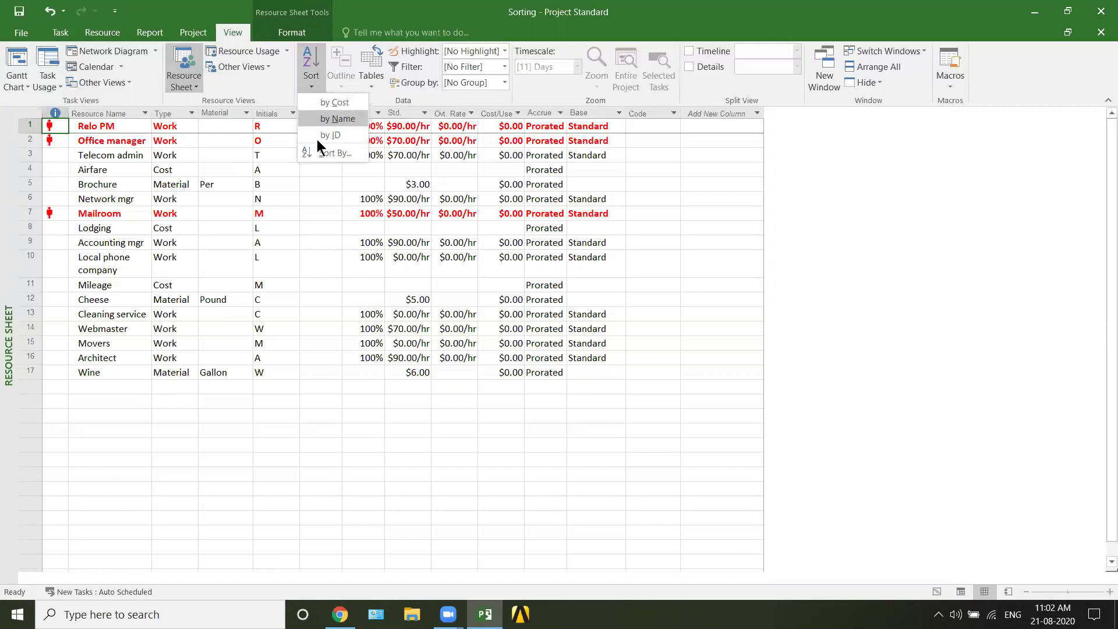
pyautogui.click(326, 153)
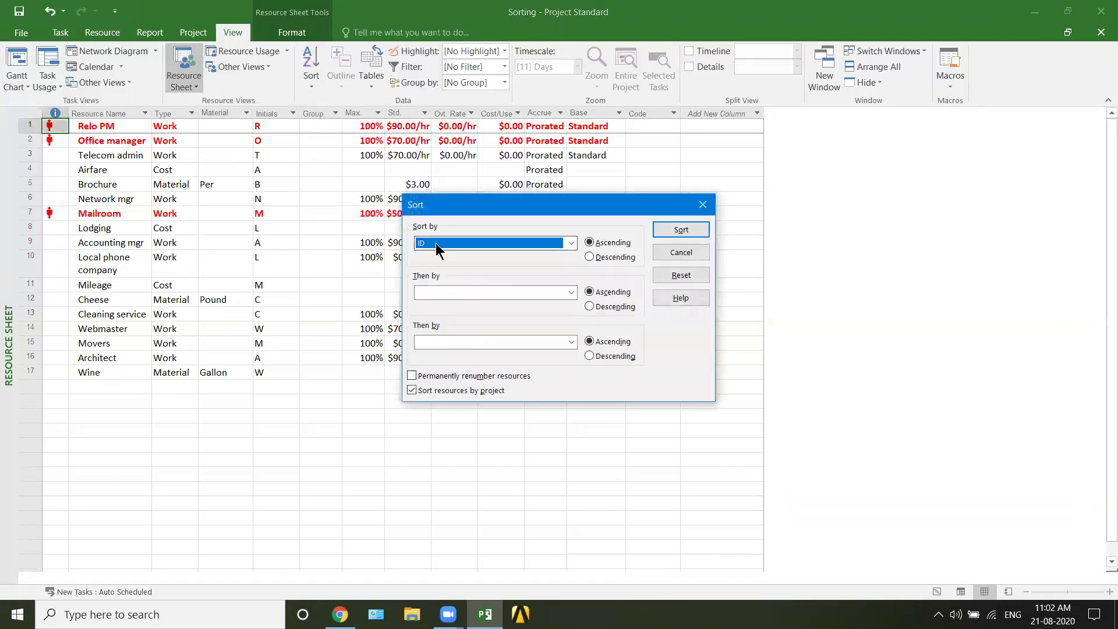
pyautogui.click(435, 240)
pyautogui.write('type')
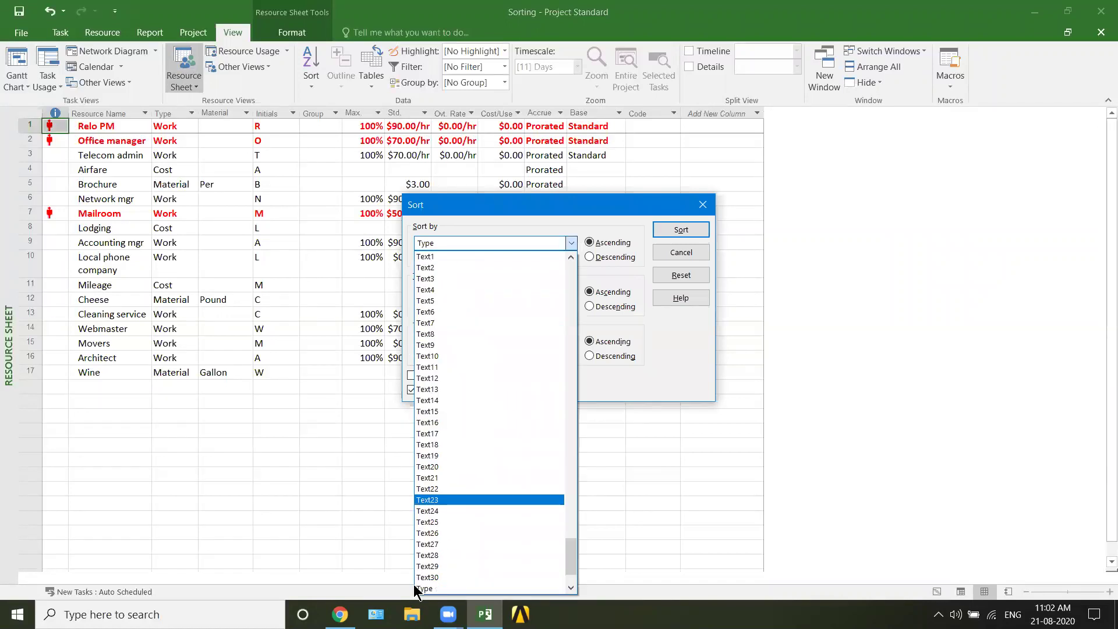
pyautogui.click(424, 589)
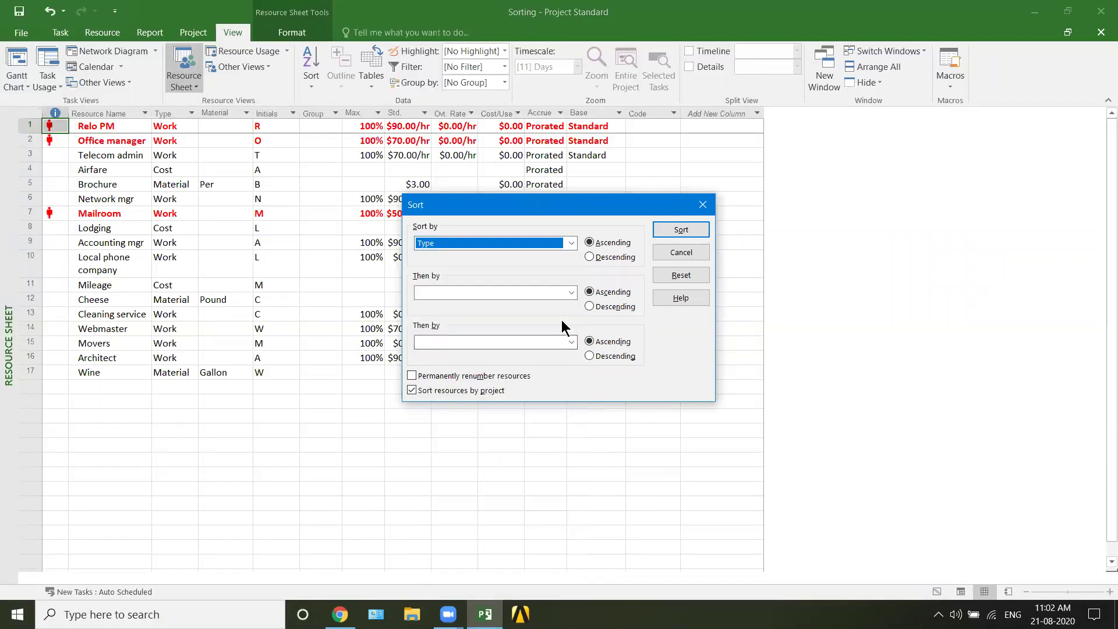
pyautogui.click(591, 258)
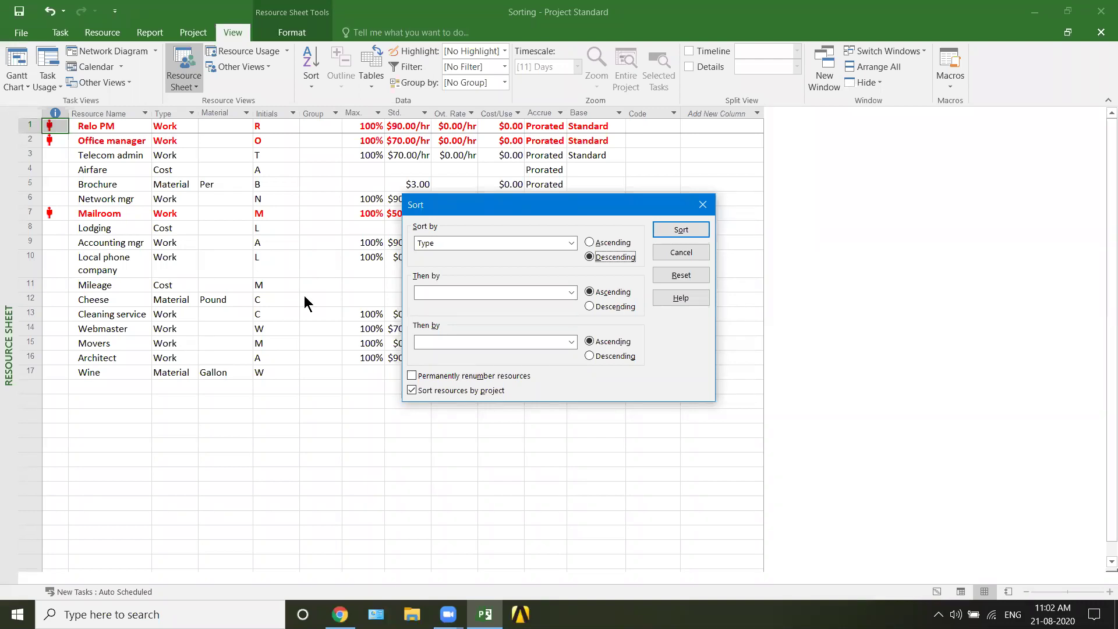
# Add Name in ascending order as the second sort field, enable permanent resource renumbering, and apply the sort
pyautogui.click(461, 295)
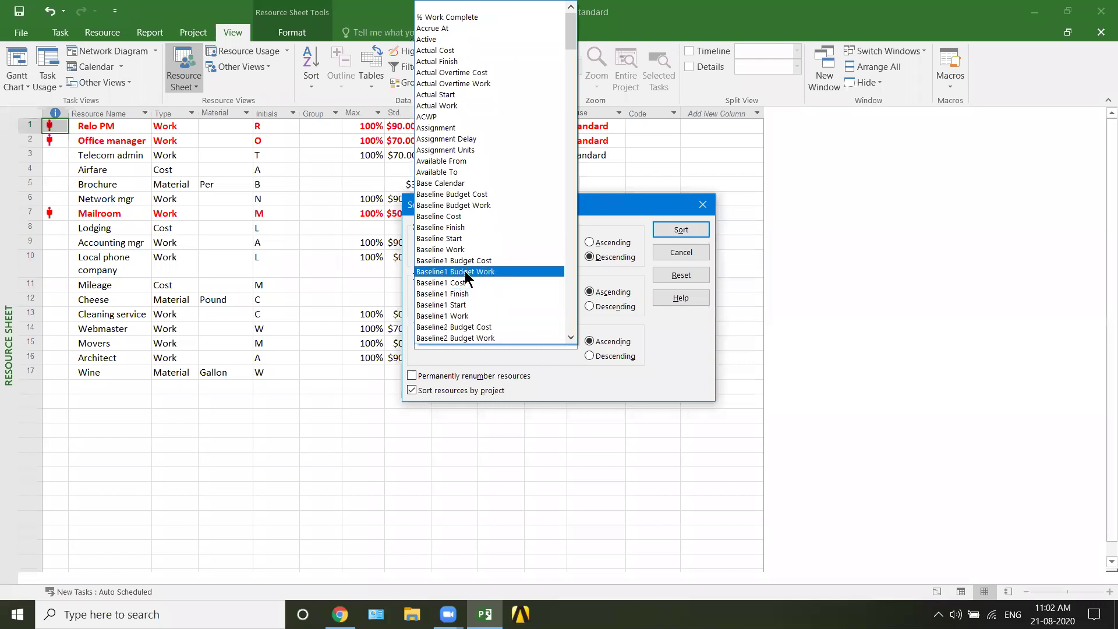
pyautogui.press('n')
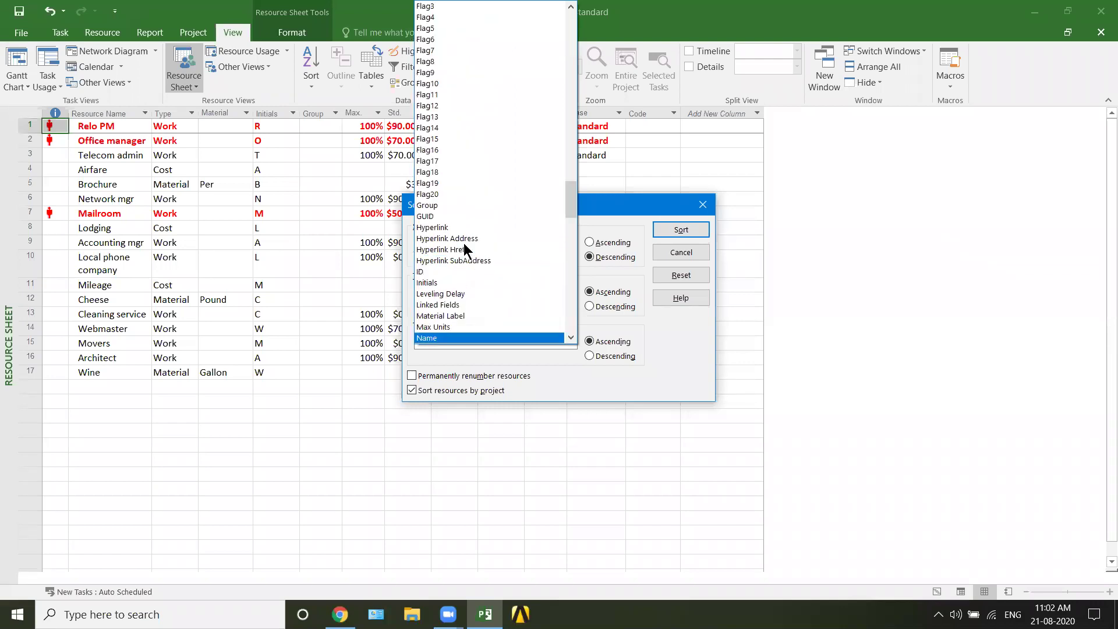
pyautogui.click(432, 339)
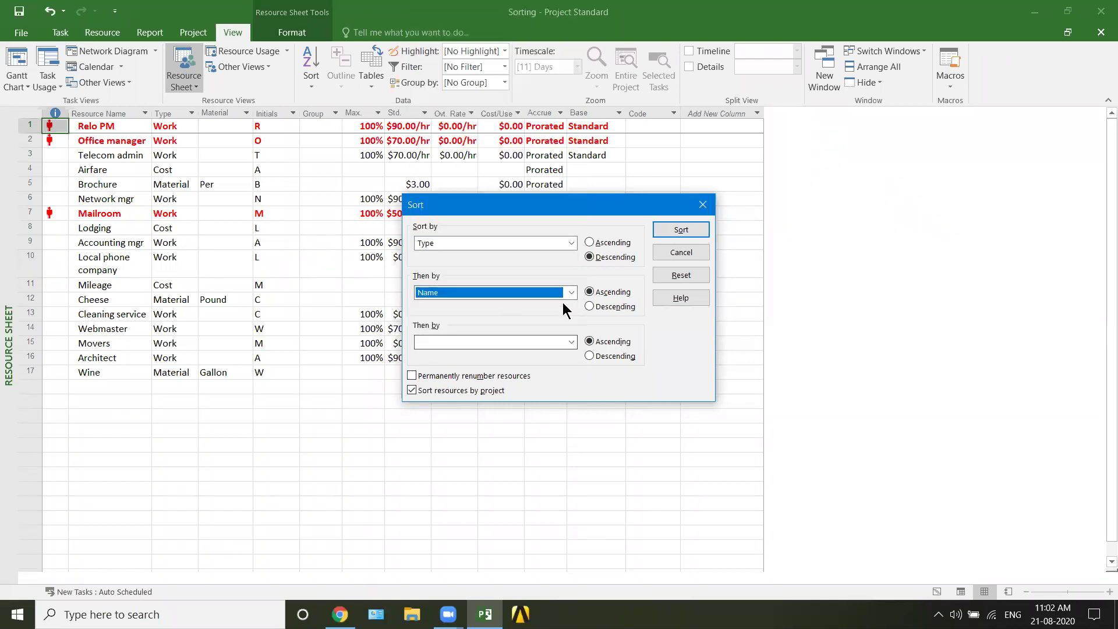
pyautogui.click(607, 297)
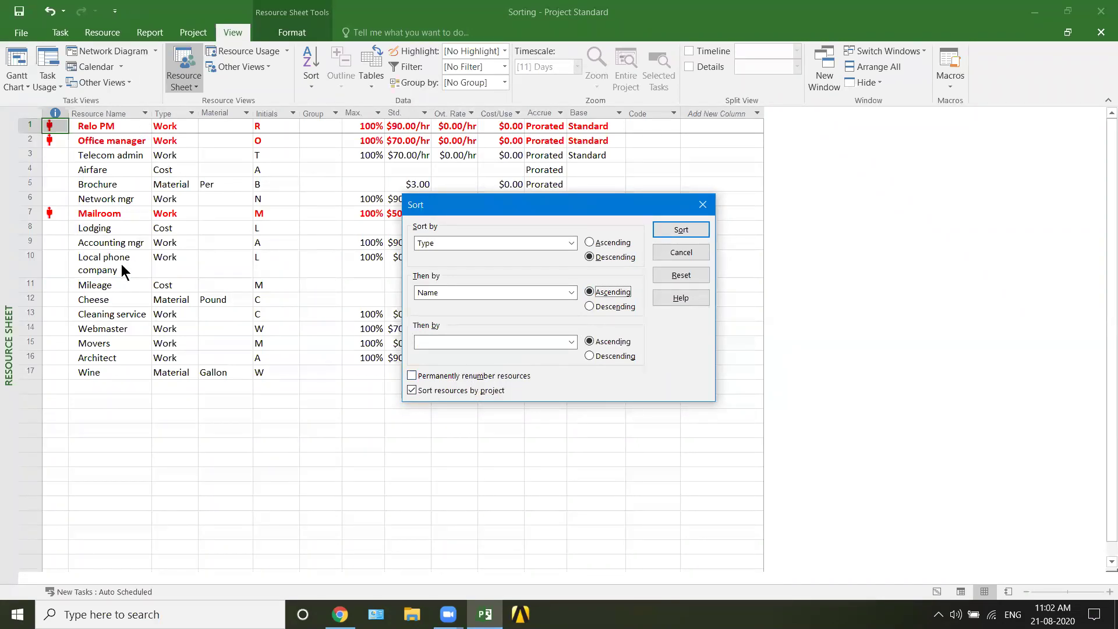
pyautogui.click(481, 380)
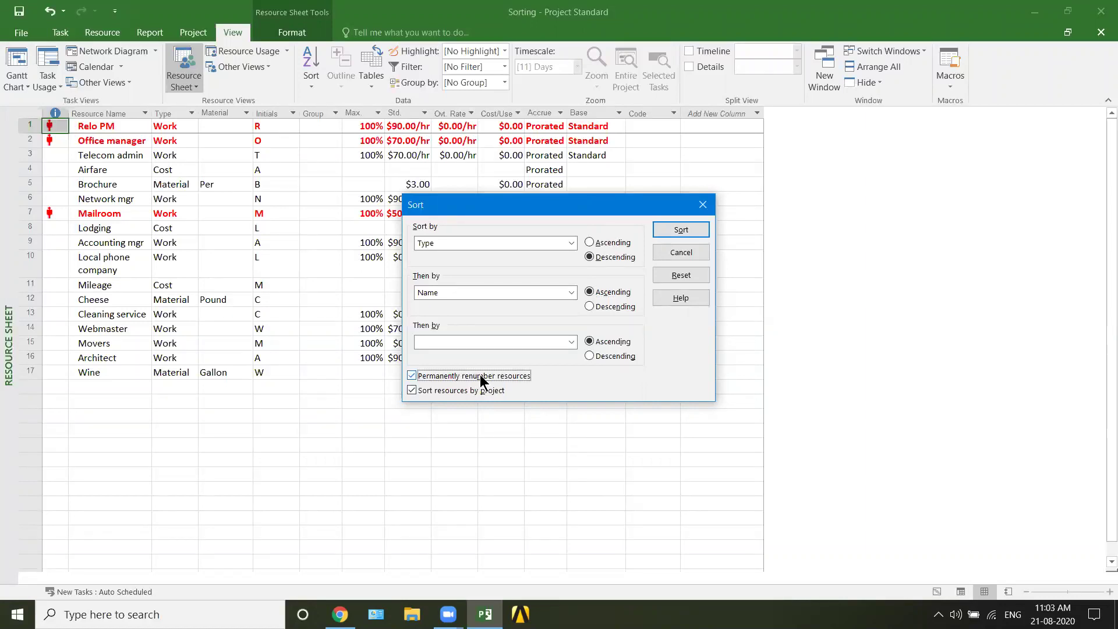
pyautogui.click(688, 229)
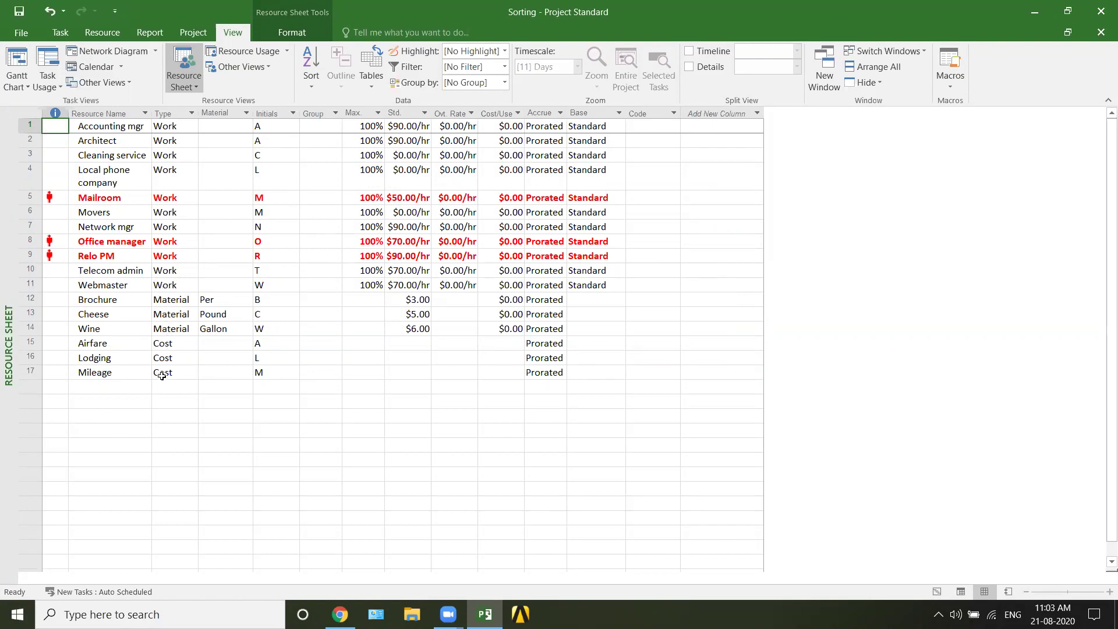
# Highlight the types and names of the work resources to check their grouping and alphabetical order
pyautogui.moveTo(160, 126); pyautogui.dragTo(166, 285)
pyautogui.moveTo(128, 129); pyautogui.dragTo(132, 282)
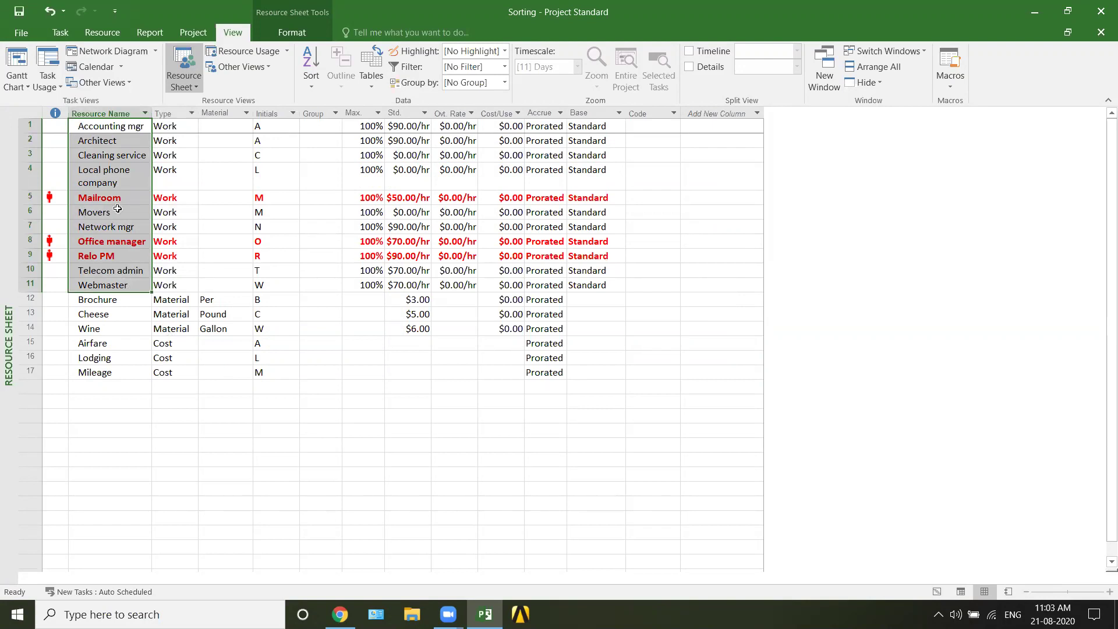
pyautogui.click(166, 199)
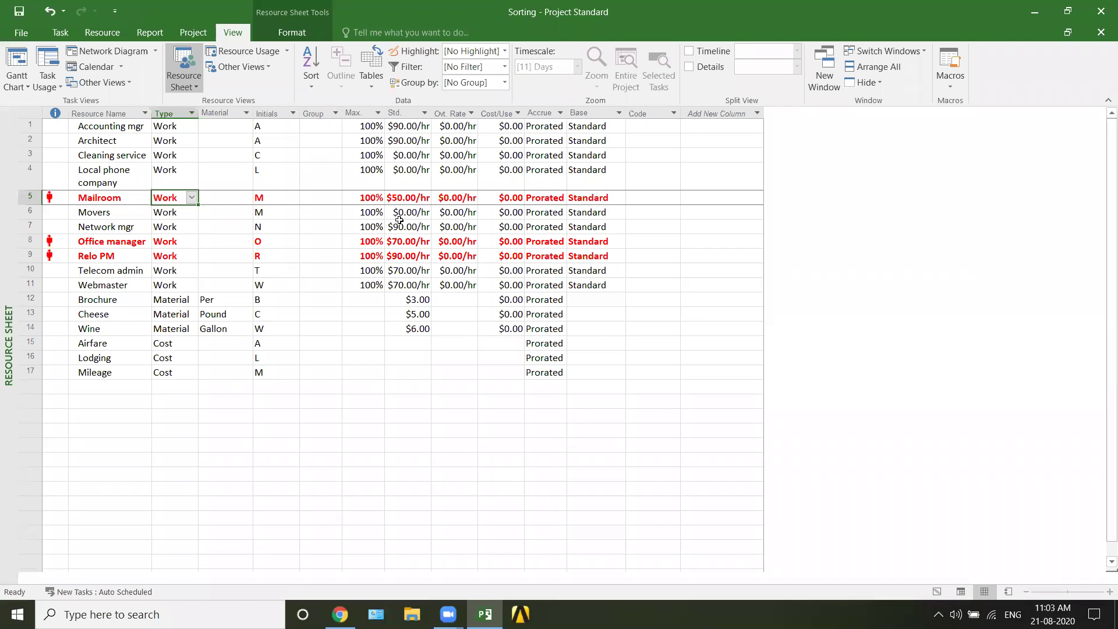
pyautogui.click(315, 73)
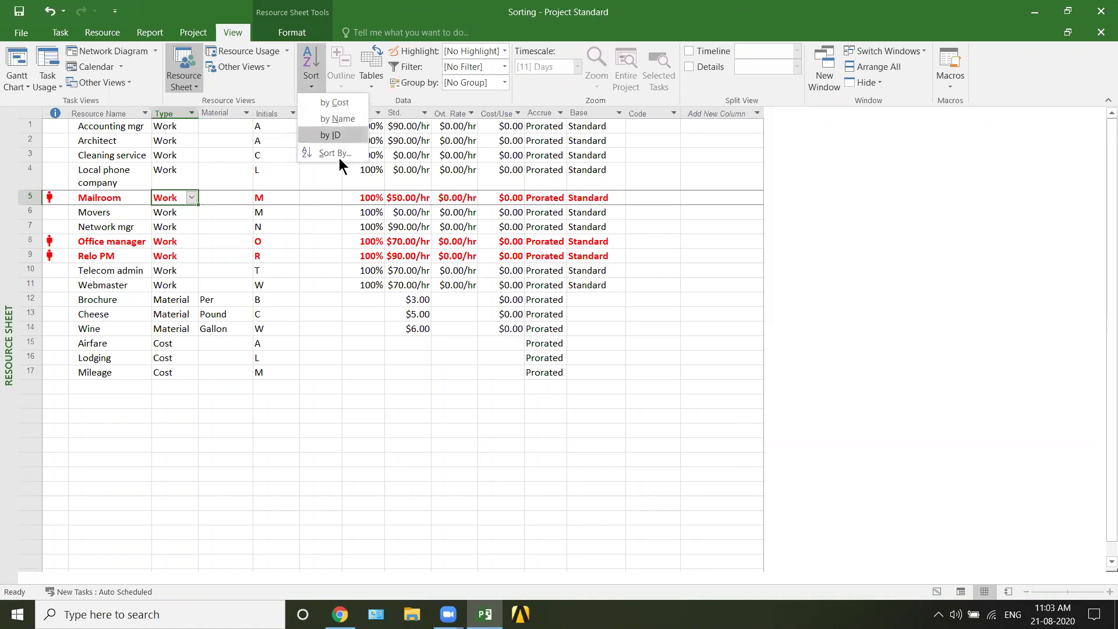
pyautogui.click(552, 137)
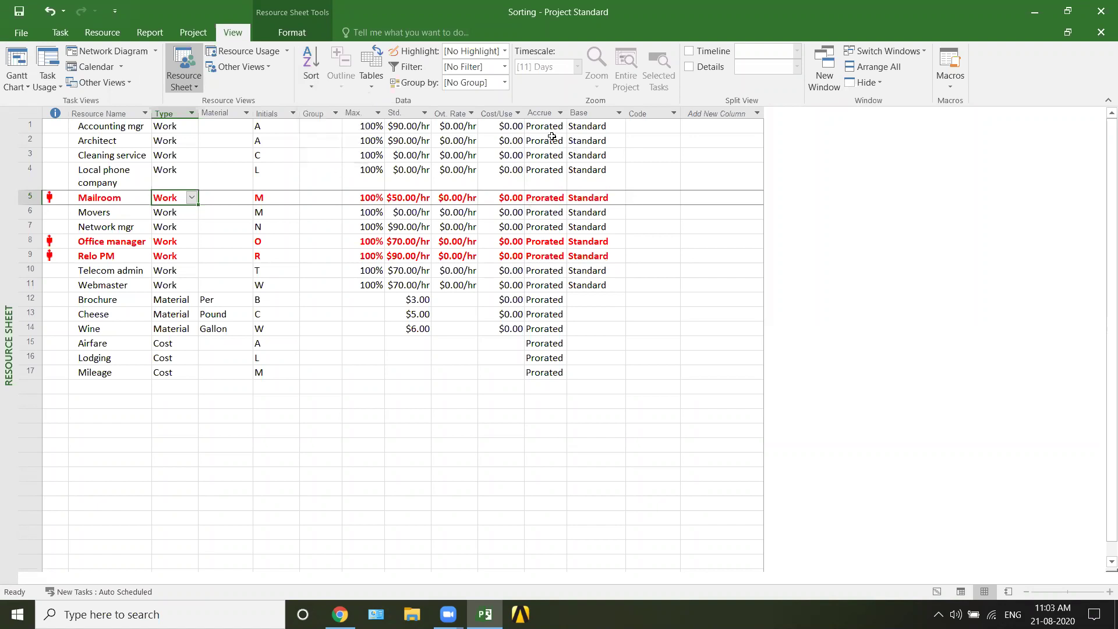
pyautogui.click(471, 113)
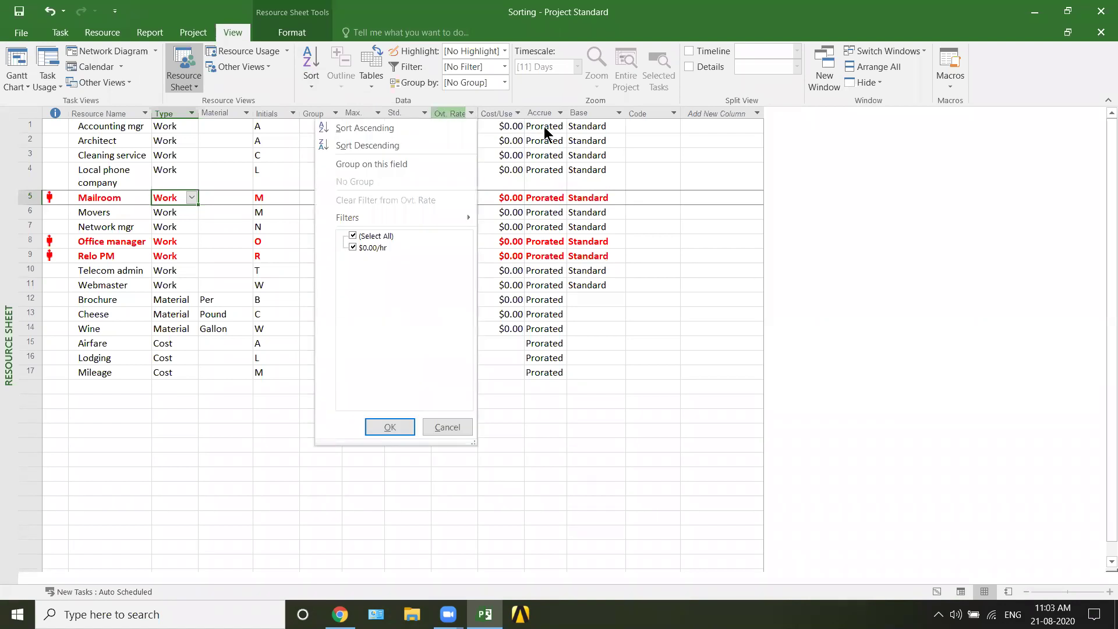
pyautogui.click(557, 113)
pyautogui.click(559, 112)
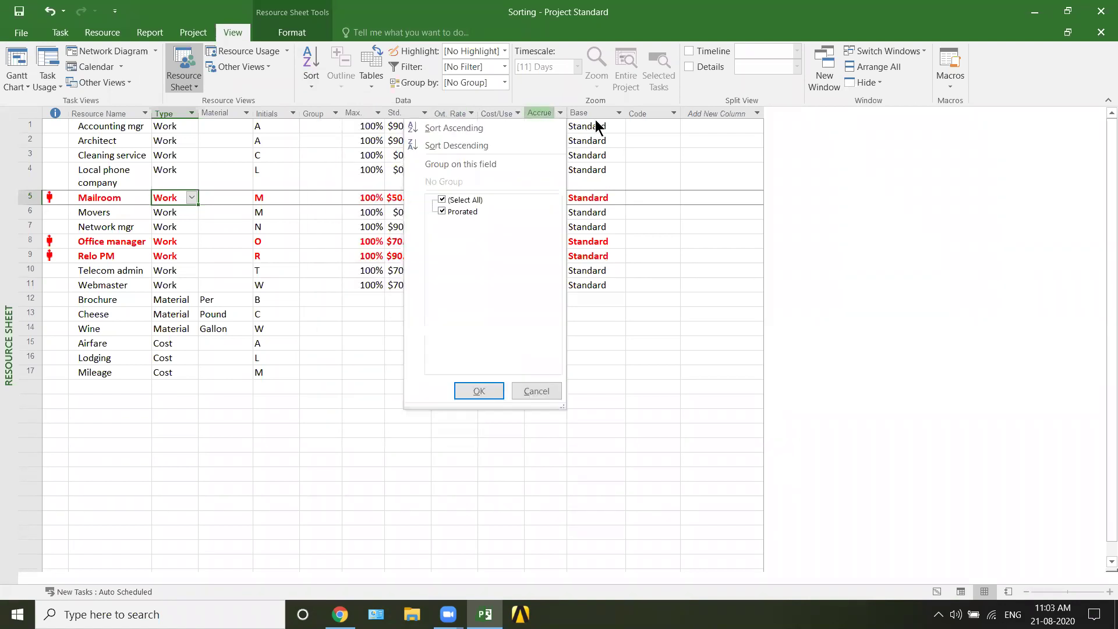
pyautogui.click(622, 110)
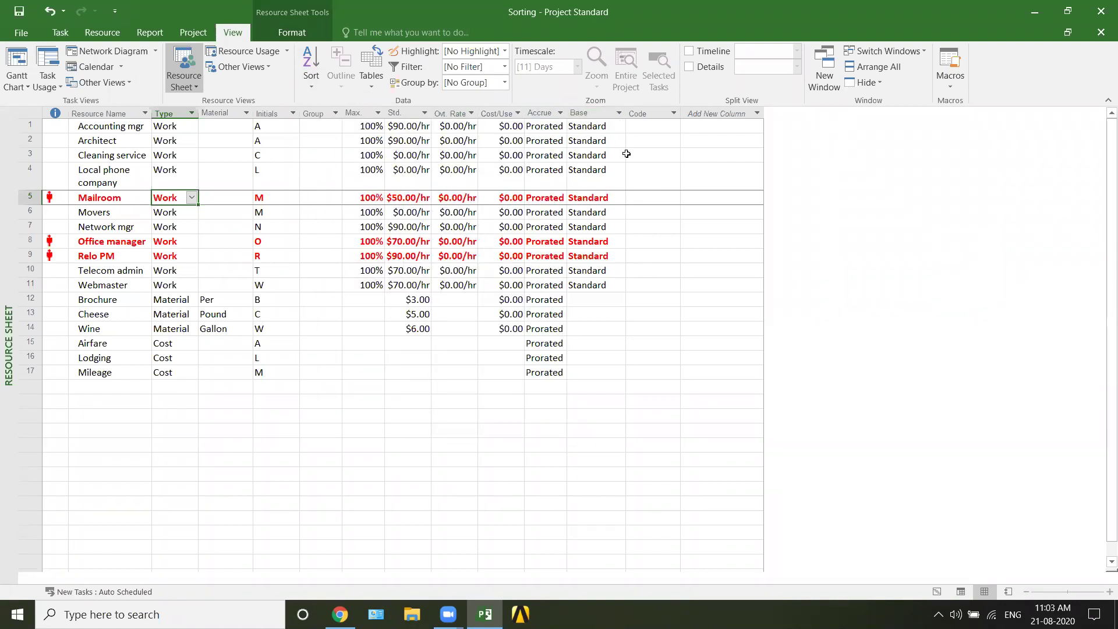